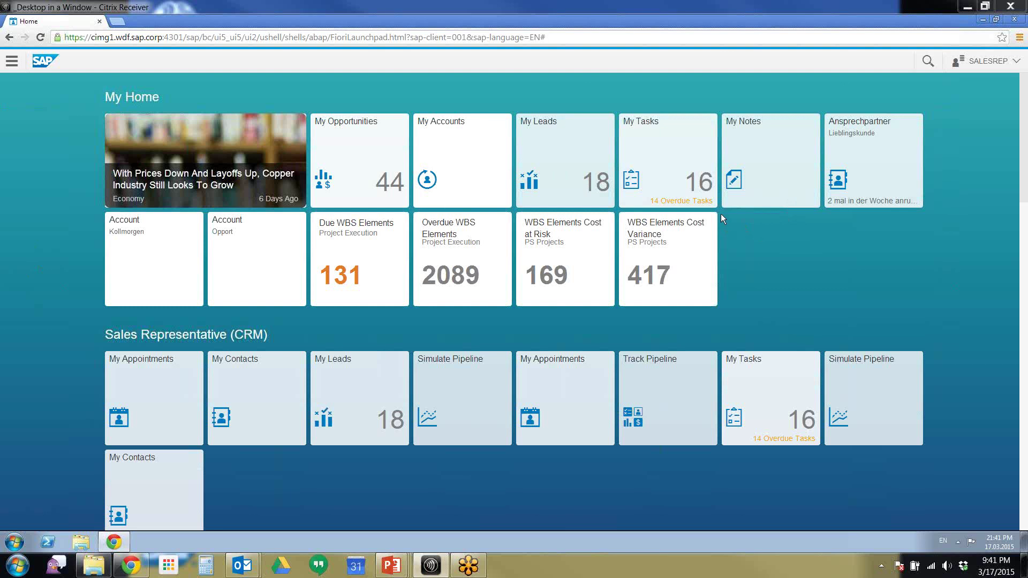
Open My Notes, then start linking the Test note to an opportunity and cancel it.
left_click(752, 160)
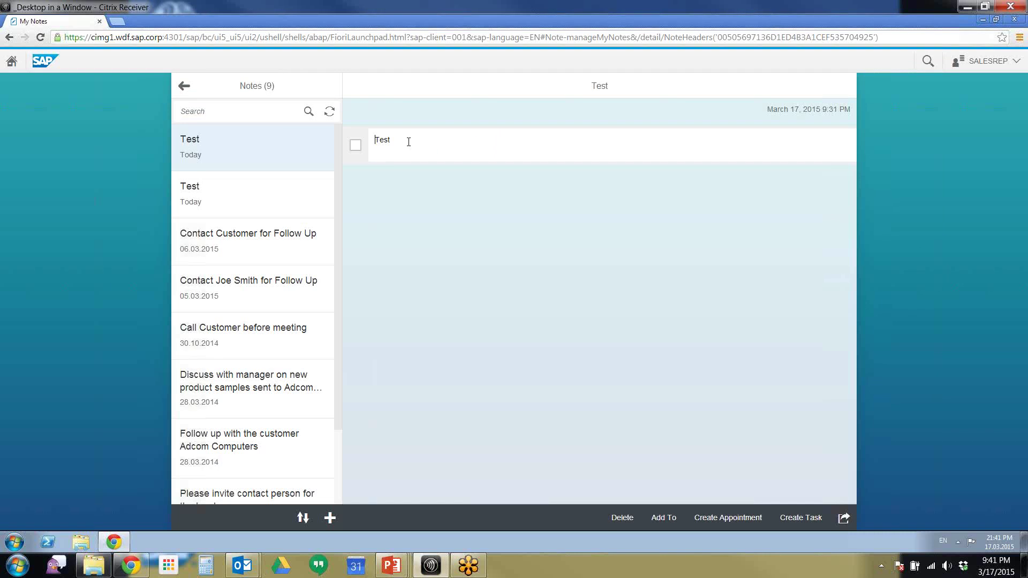
left_click_drag(405, 142, 363, 144)
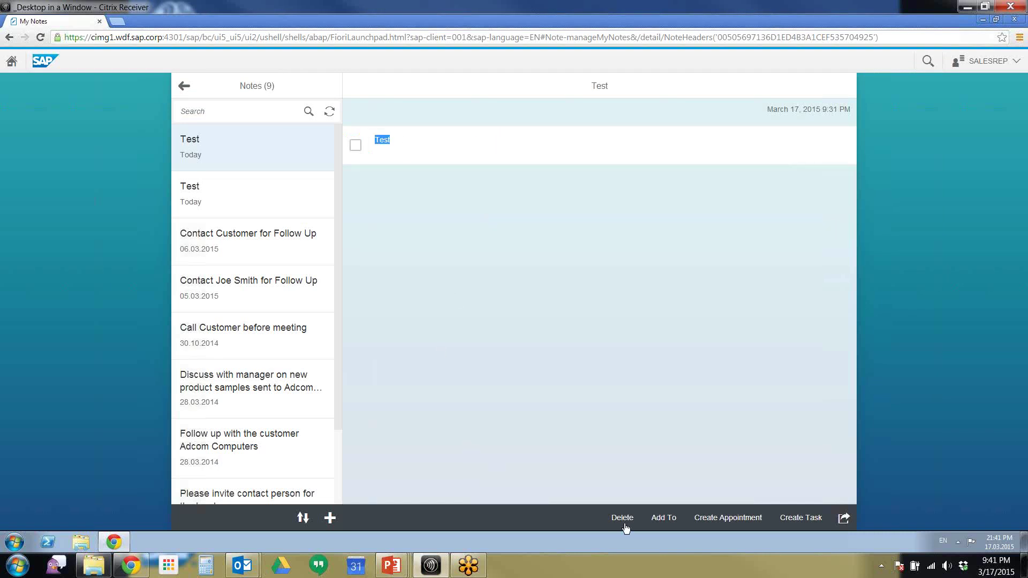
left_click(669, 524)
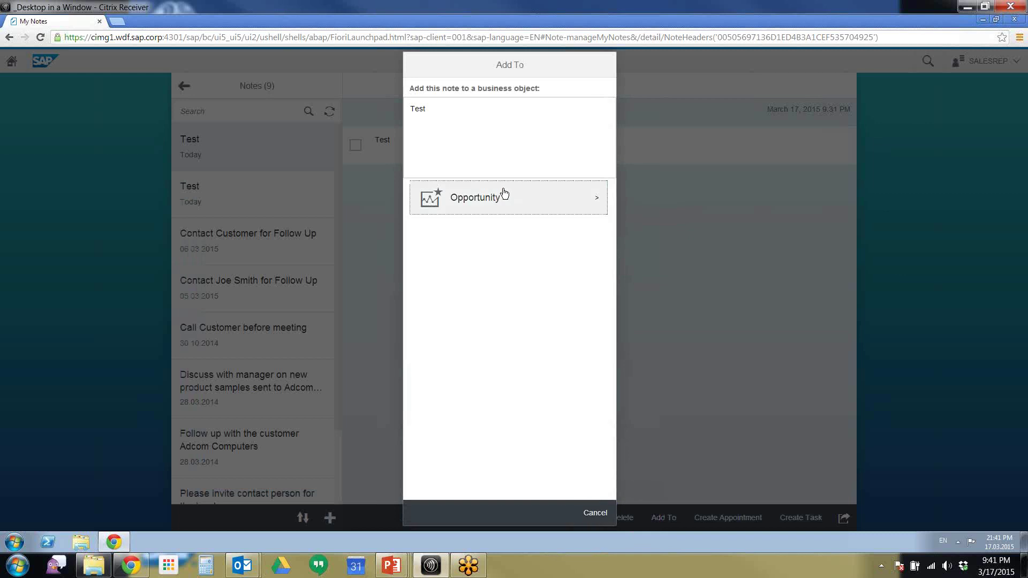
left_click(503, 194)
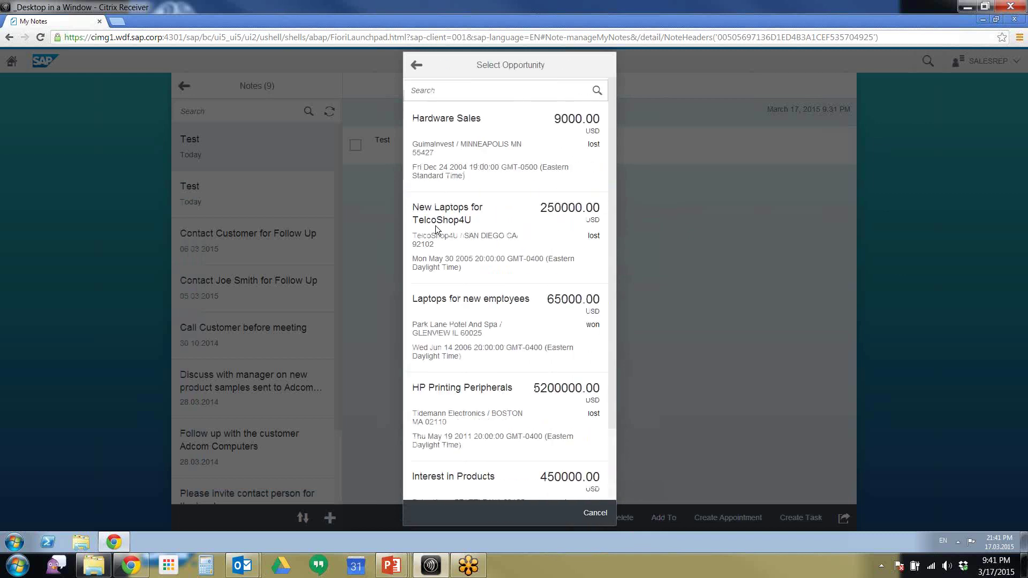
left_click(597, 514)
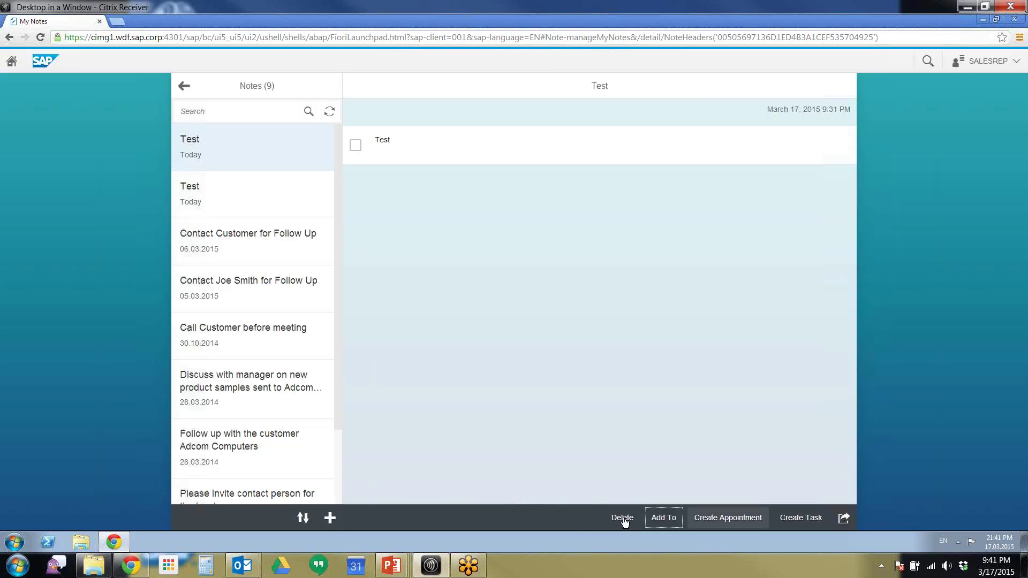
Create an appointment from the Test note, then discard it unsaved.
key("Tab")
key("Return")
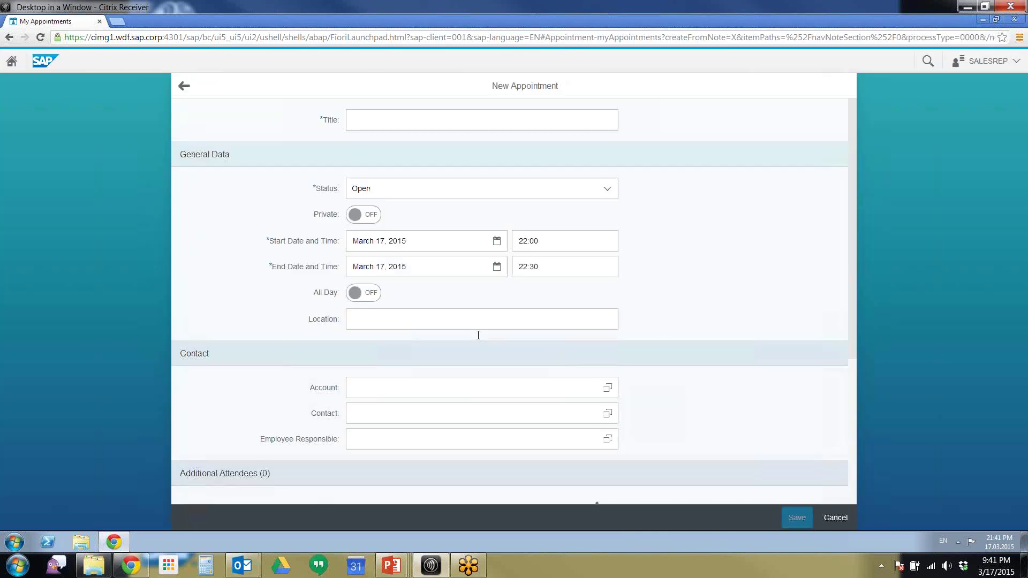
scroll(668, 291, "down", 4)
left_click_drag(206, 383, 81, 381)
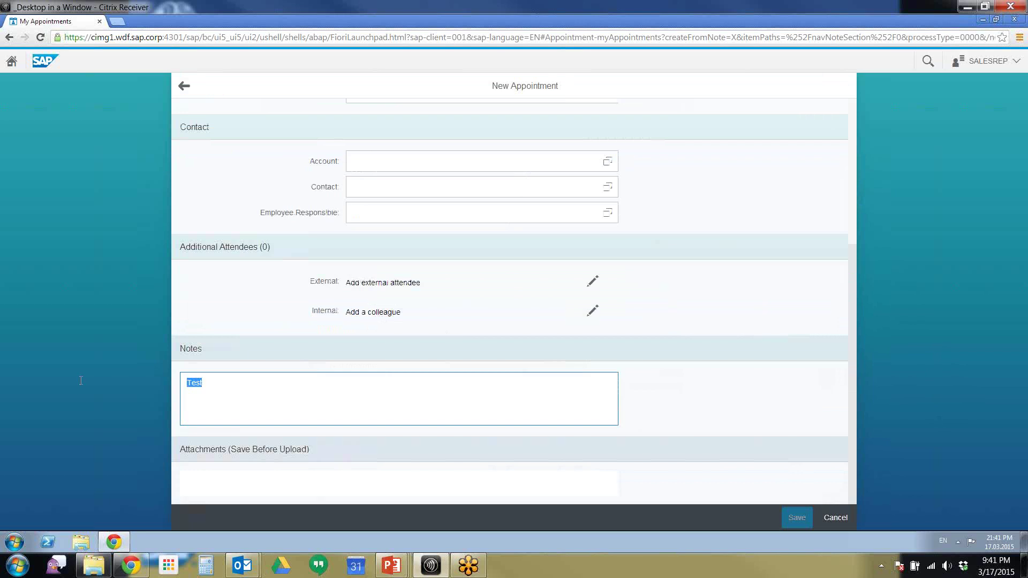
left_click(756, 384)
left_click(835, 518)
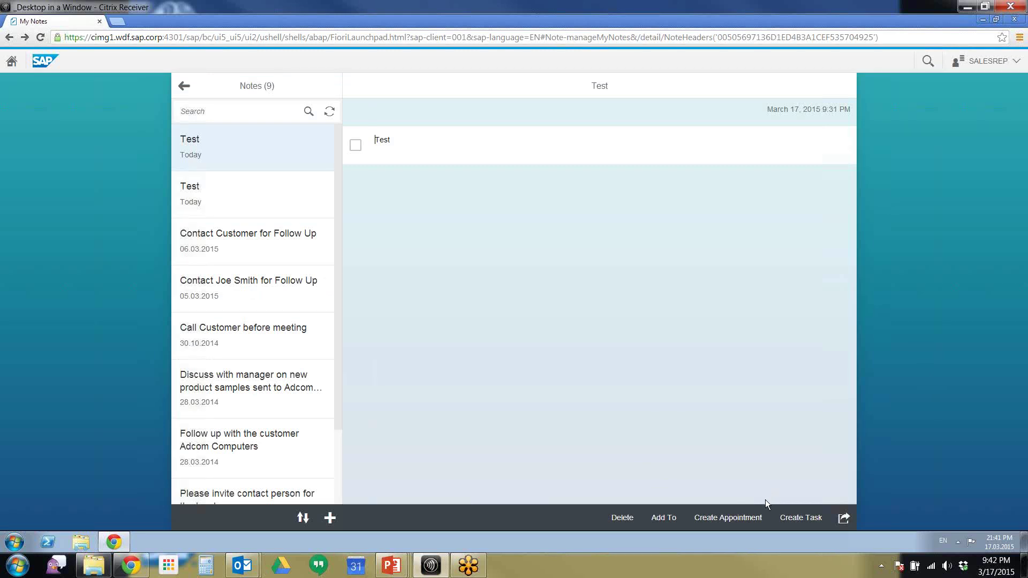
Discard a new task from the Test note without assigning anyone, then return home.
left_click(791, 520)
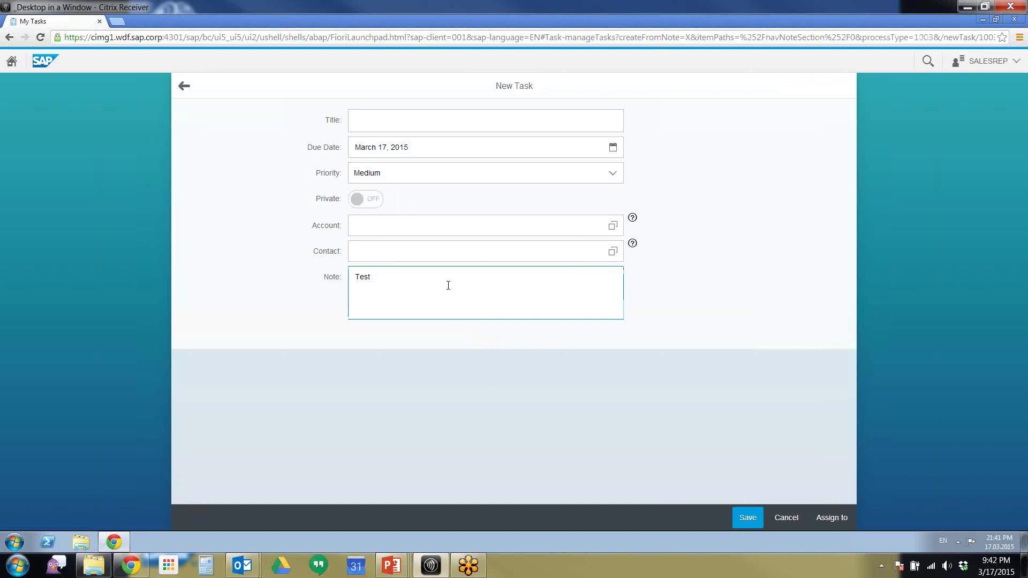
left_click_drag(447, 284, 329, 280)
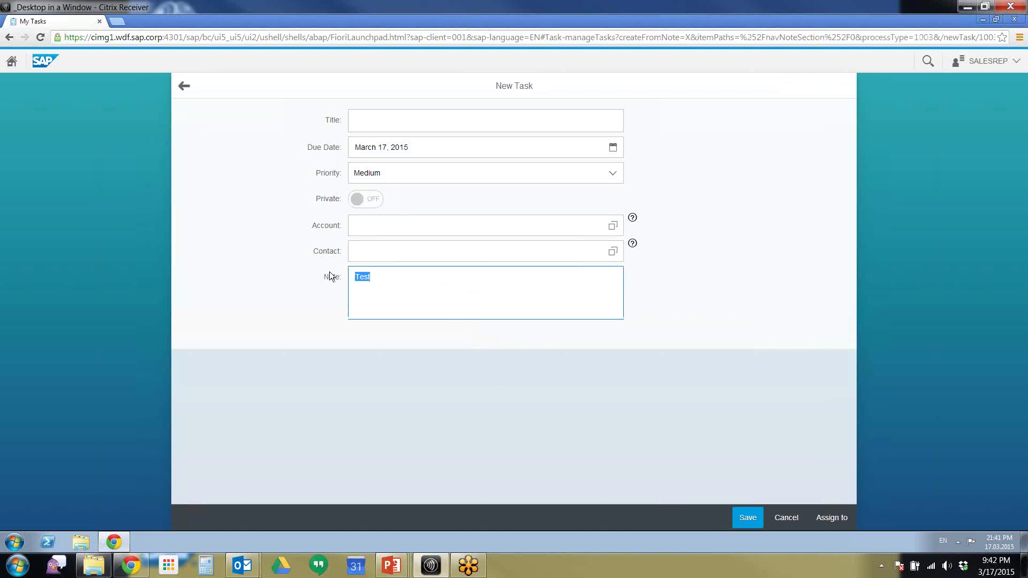
left_click(830, 520)
left_click(601, 296)
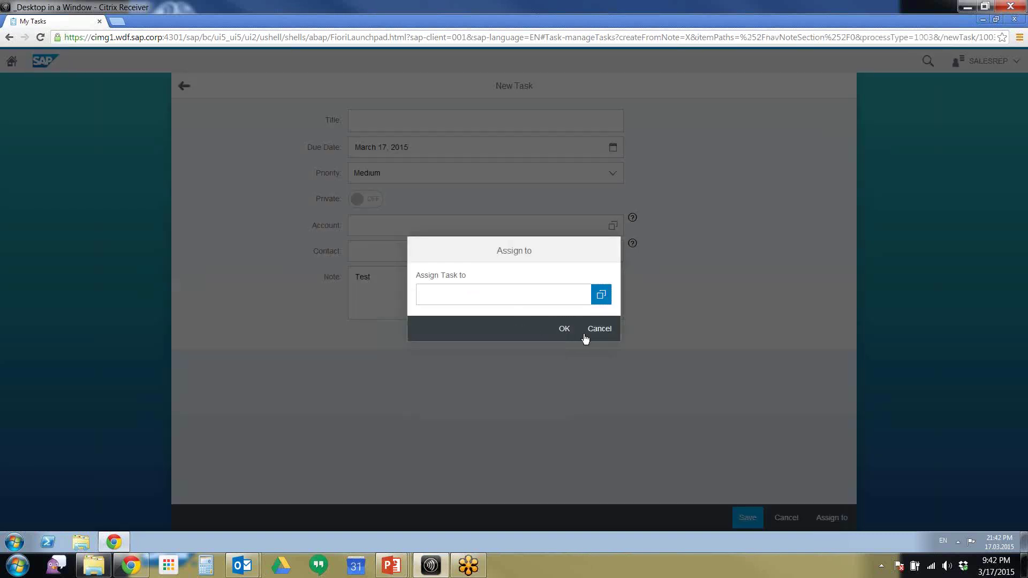
left_click(599, 484)
left_click(600, 329)
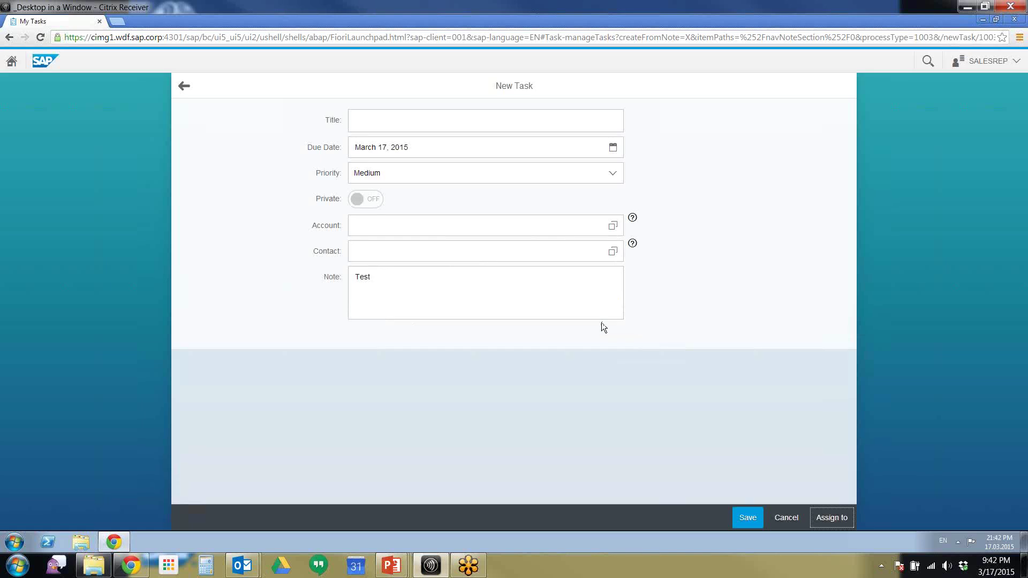
left_click(786, 518)
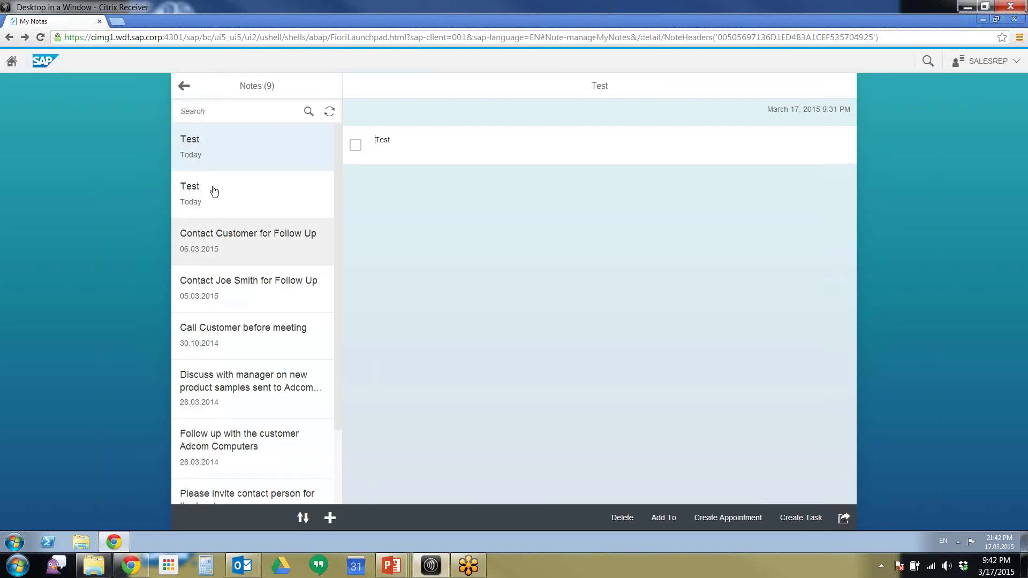
left_click(8, 62)
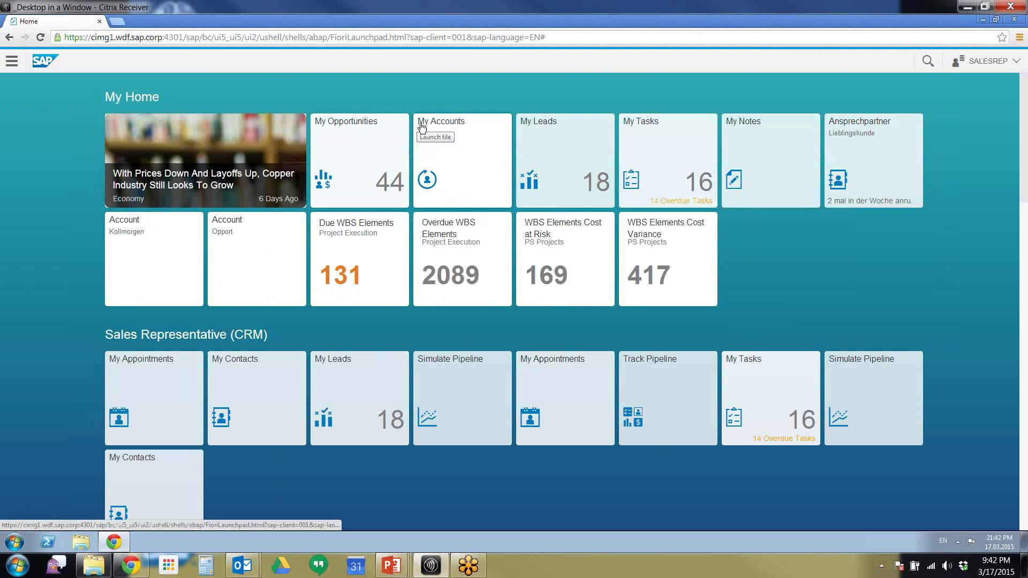
Open My Accounts and view the ADCOM COMPUTER account, then go back to the list.
left_click(482, 154)
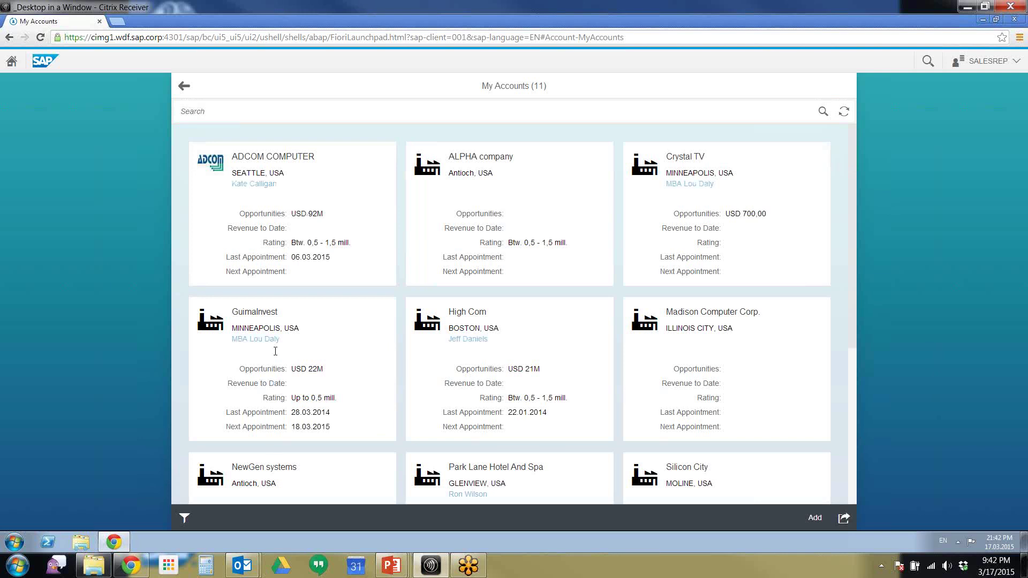
left_click(332, 251)
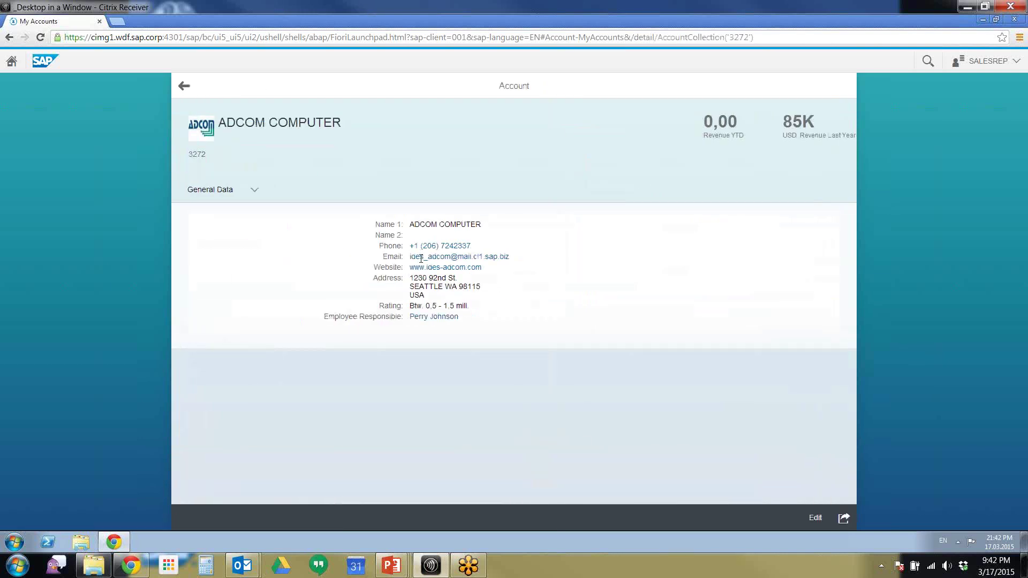
left_click(182, 86)
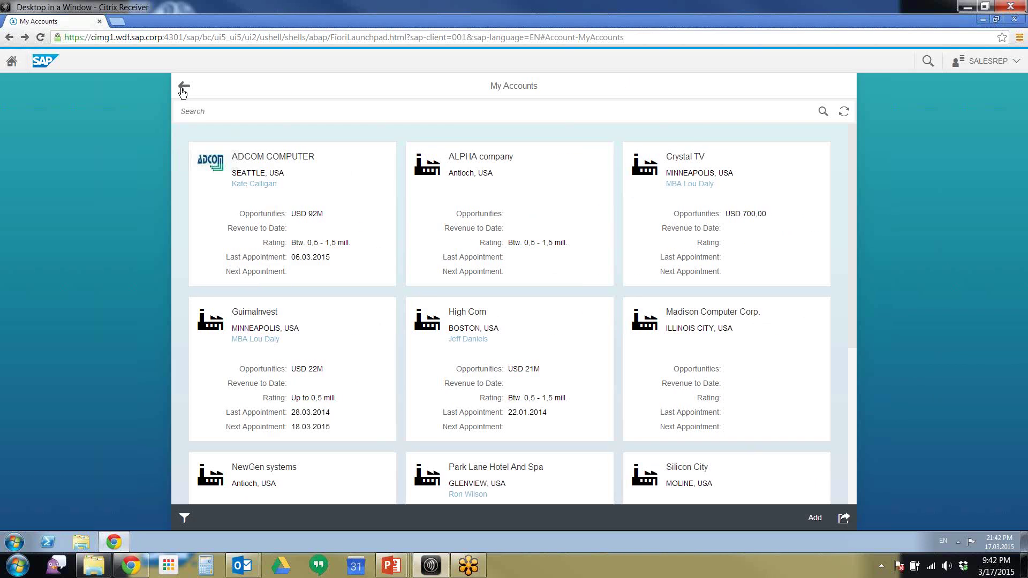
Start a new Individual Account and leave the form without saving.
left_click(811, 521)
left_click(816, 519)
left_click(814, 517)
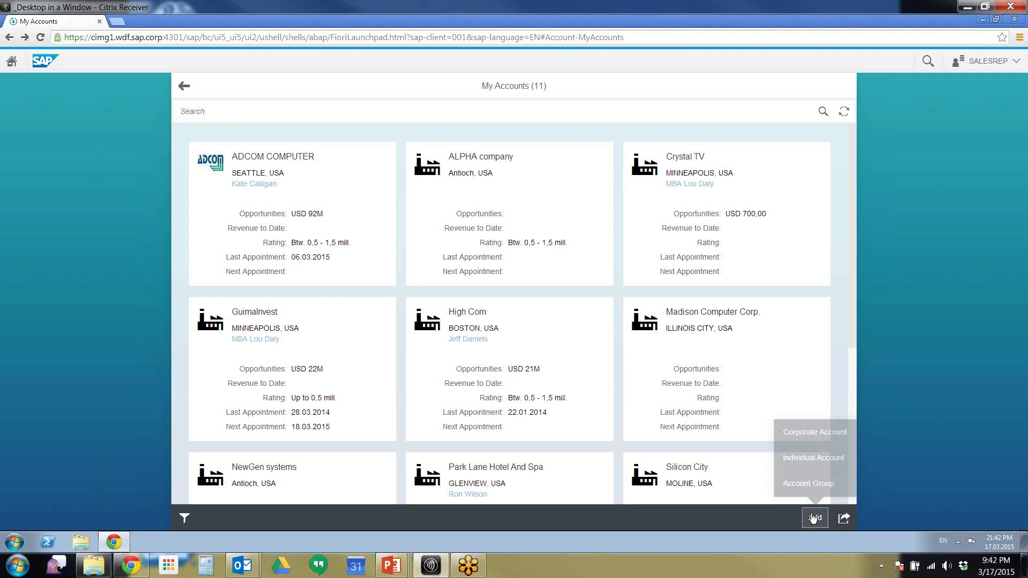
left_click(810, 462)
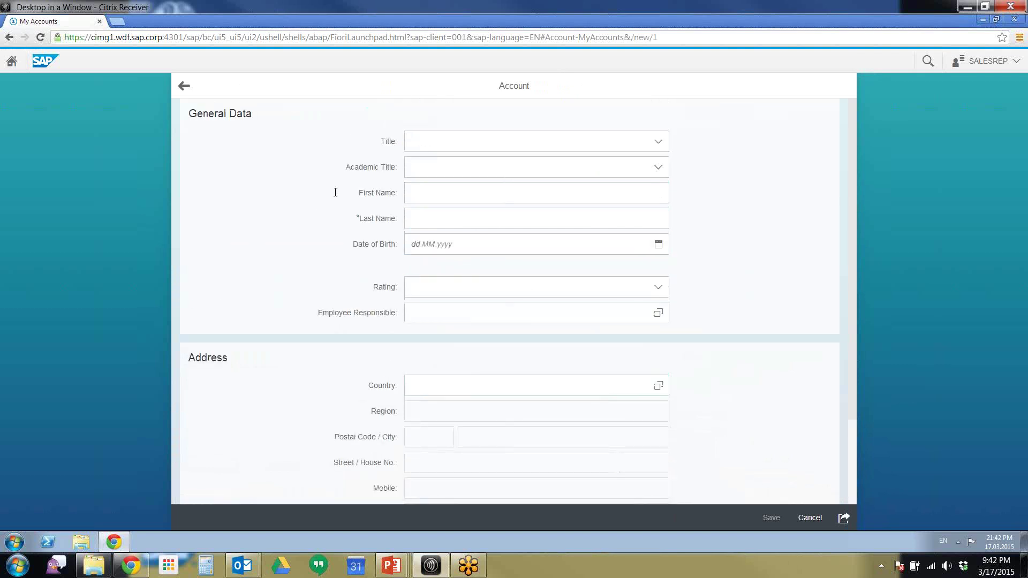
left_click(182, 85)
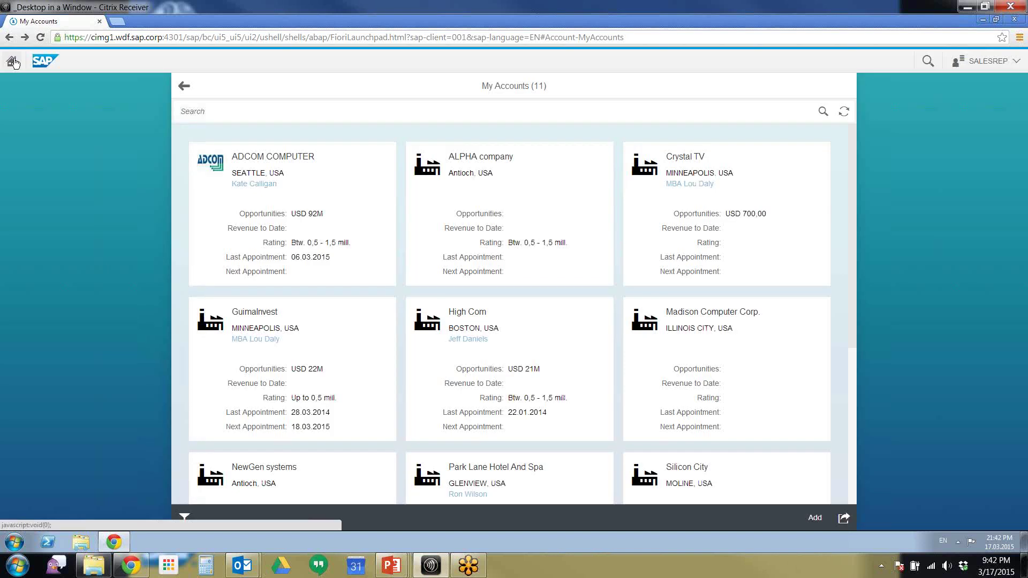
Open My Contacts, view its filter and sort options, and abandon a blank new contact.
left_click(13, 61)
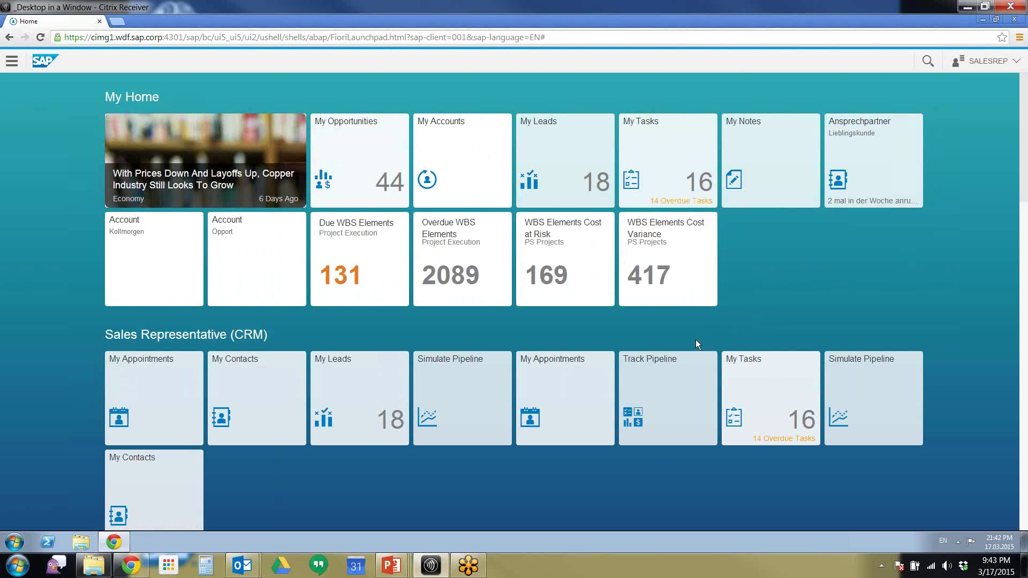
left_click(283, 406)
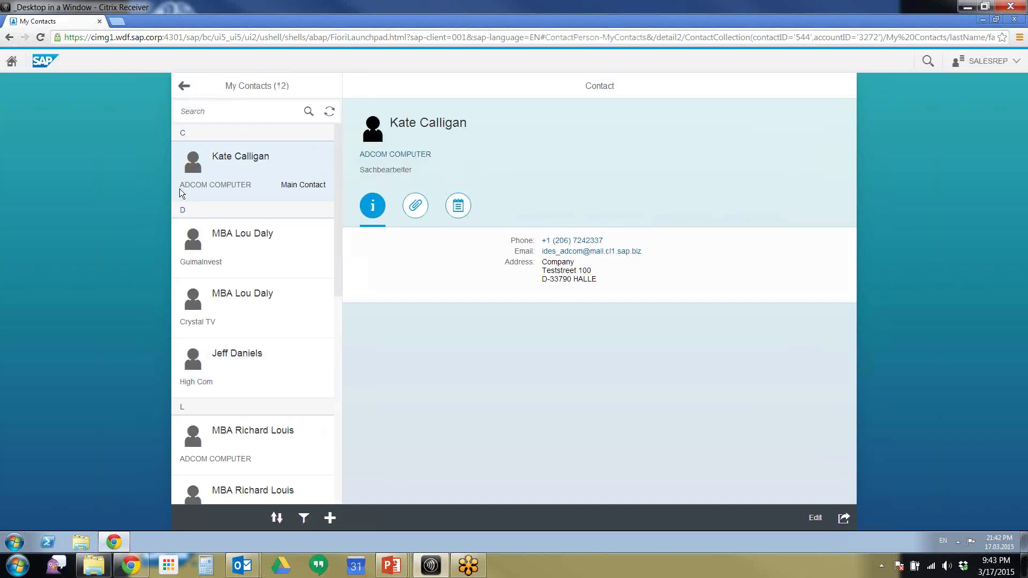
left_click(303, 518)
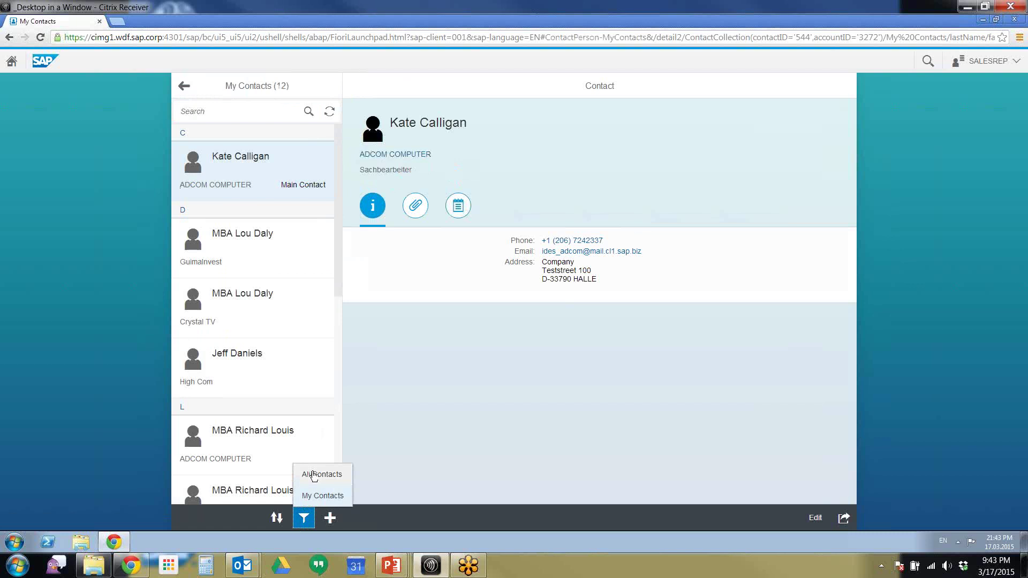
left_click(283, 522)
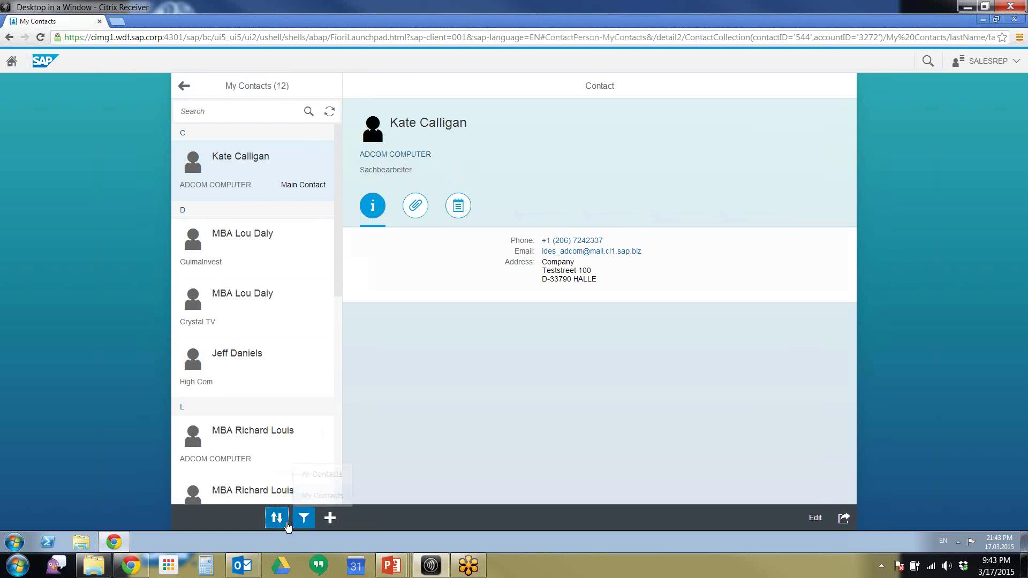
left_click(367, 526)
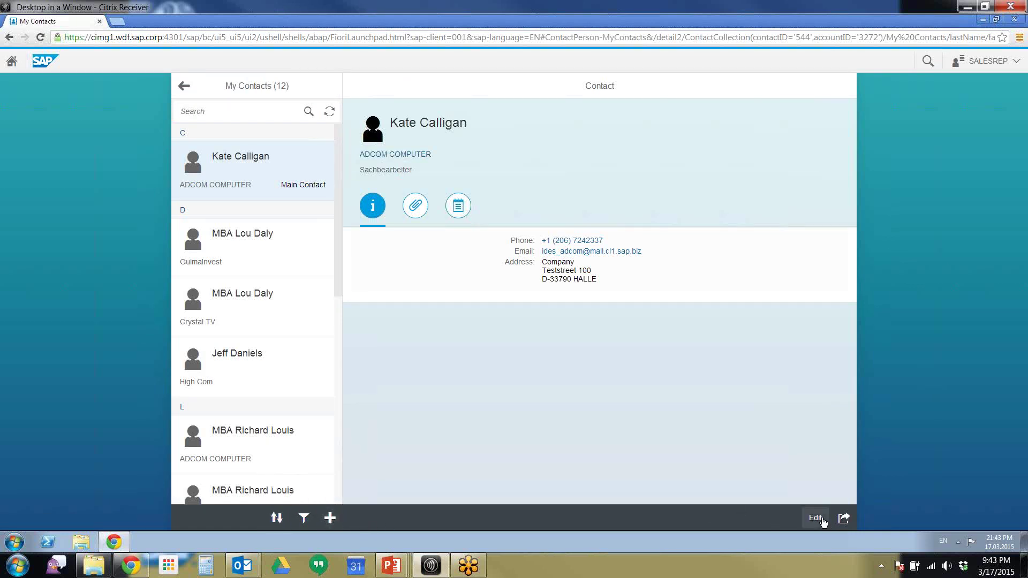
left_click(339, 519)
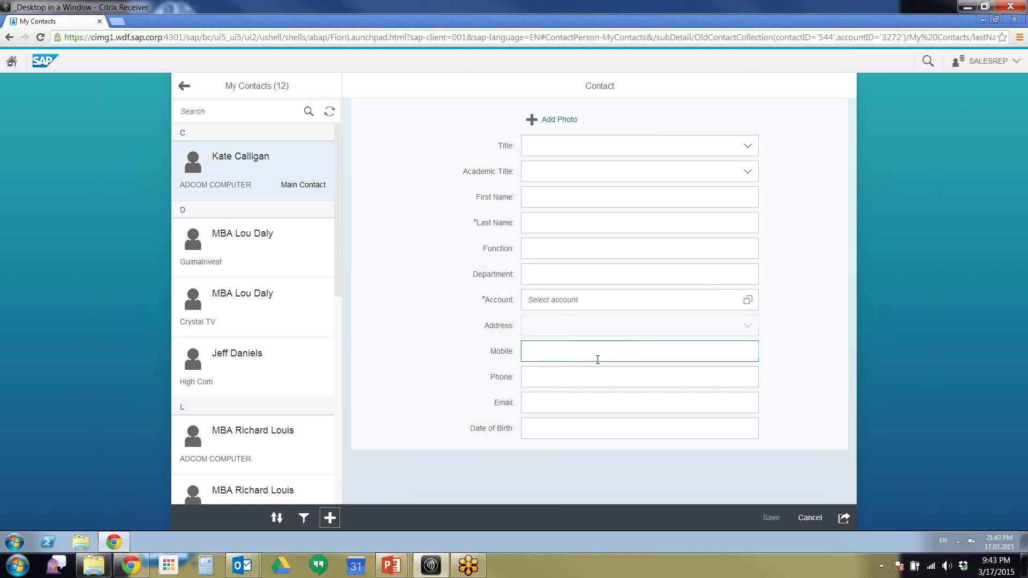
left_click(180, 86)
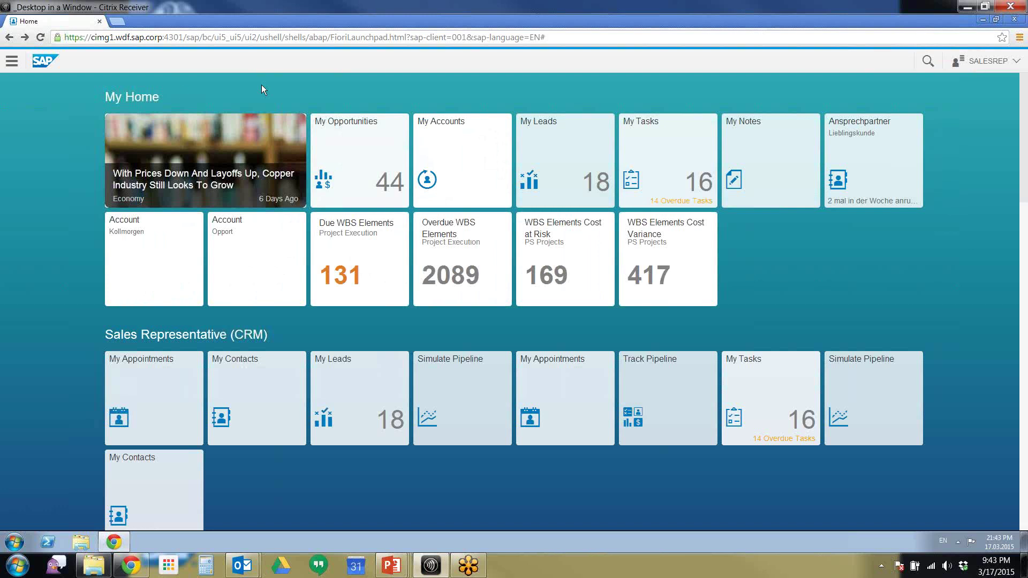
Open My Tasks and look at its search and filter options.
left_click_drag(702, 153, 703, 154)
left_click(642, 168)
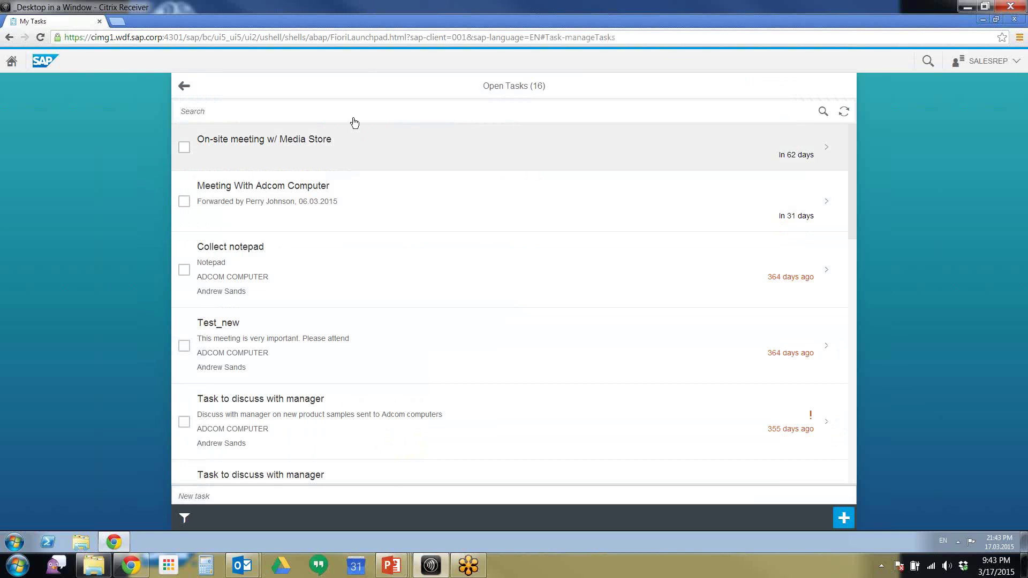
left_click(354, 118)
left_click(184, 518)
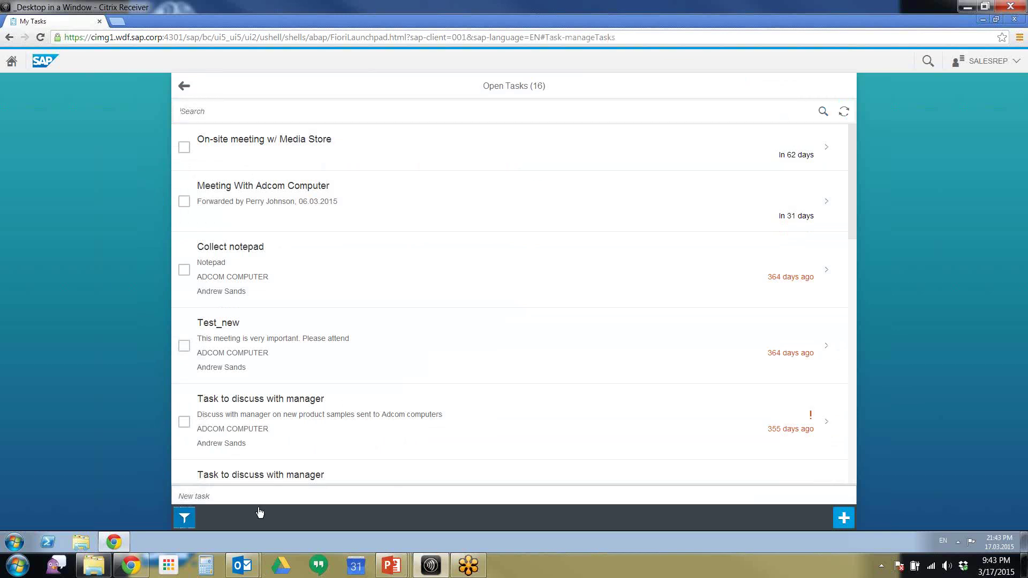
Start a new task and open then close the Account and Contact lookups unchosen.
left_click(844, 518)
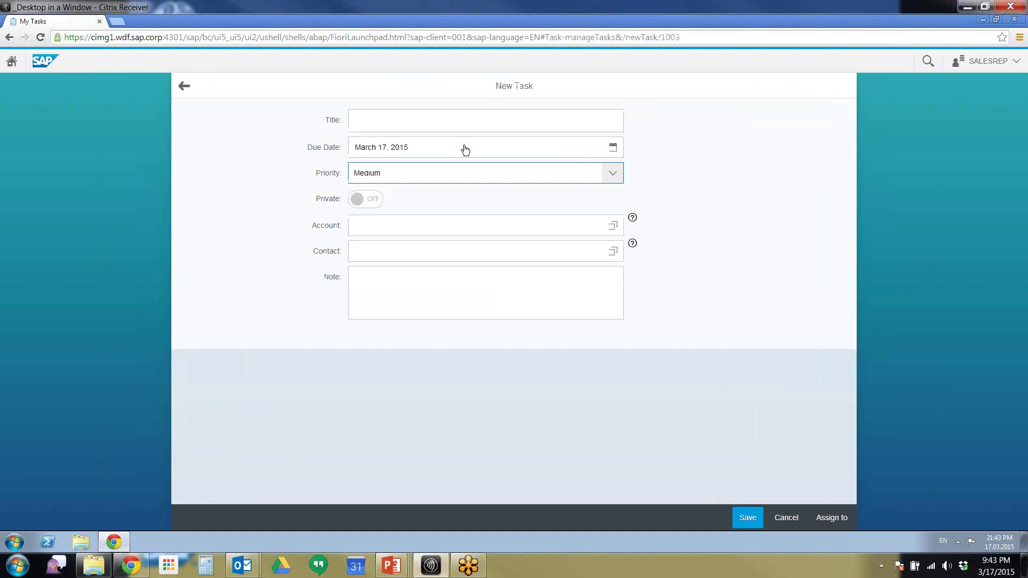
left_click(420, 223)
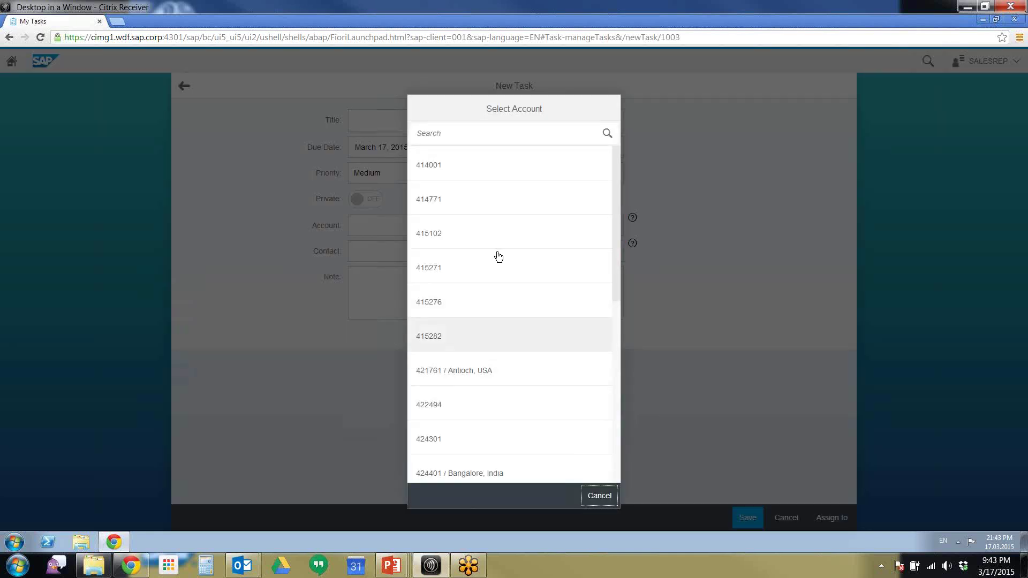
left_click(480, 121)
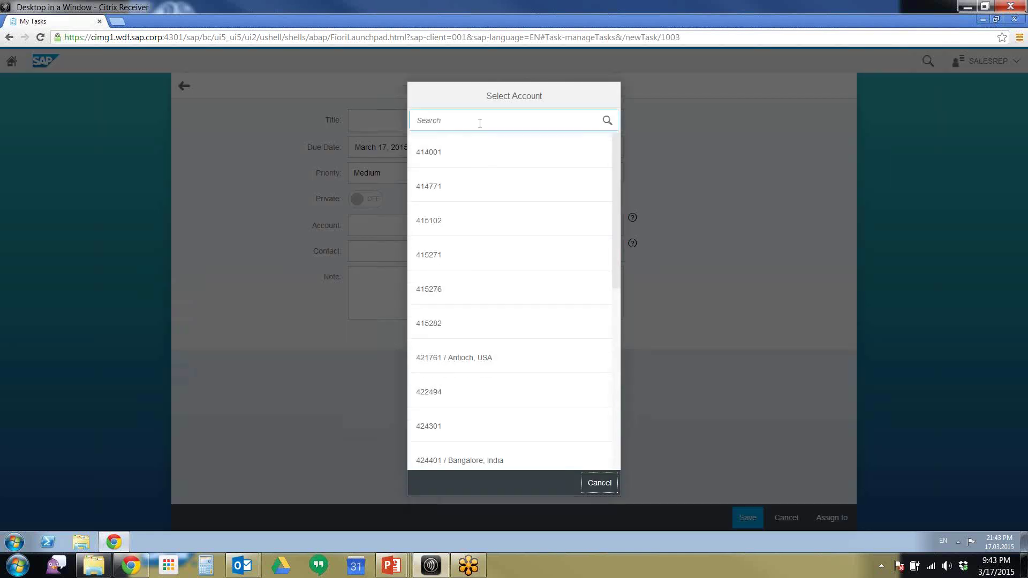
left_click(600, 483)
left_click(614, 252)
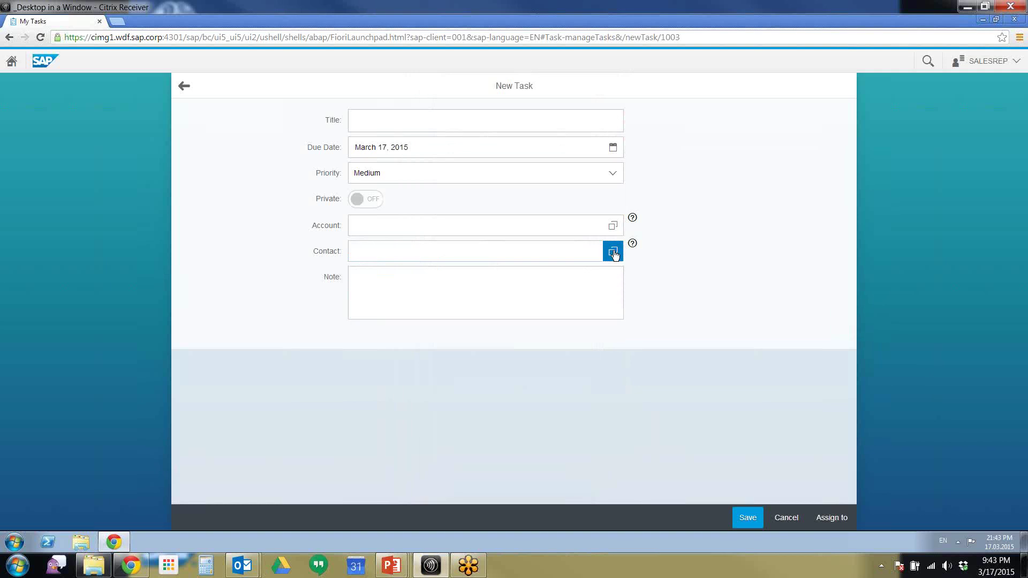
scroll(606, 345, "down", 3)
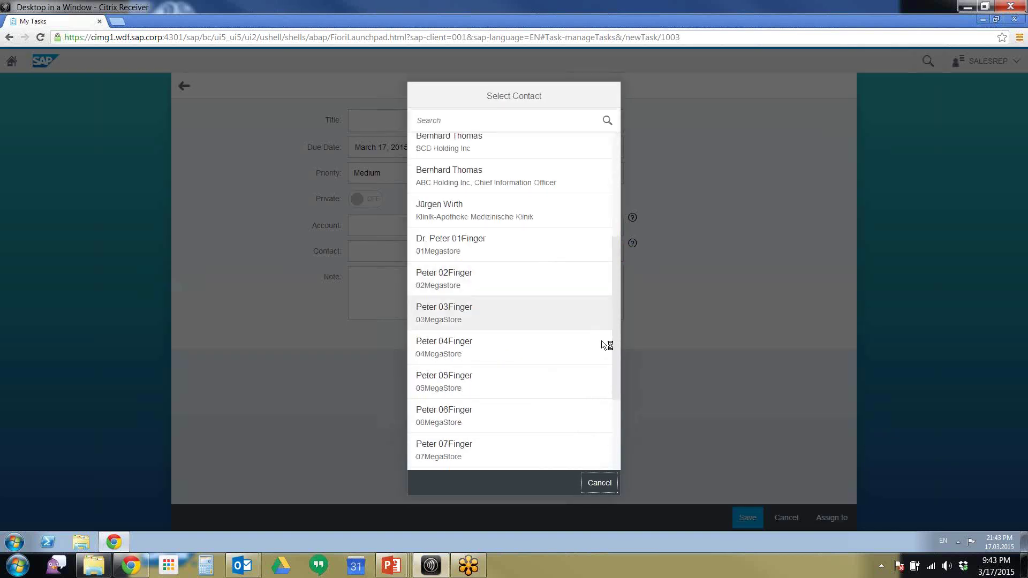
scroll(606, 346, "down", 3)
left_click(600, 483)
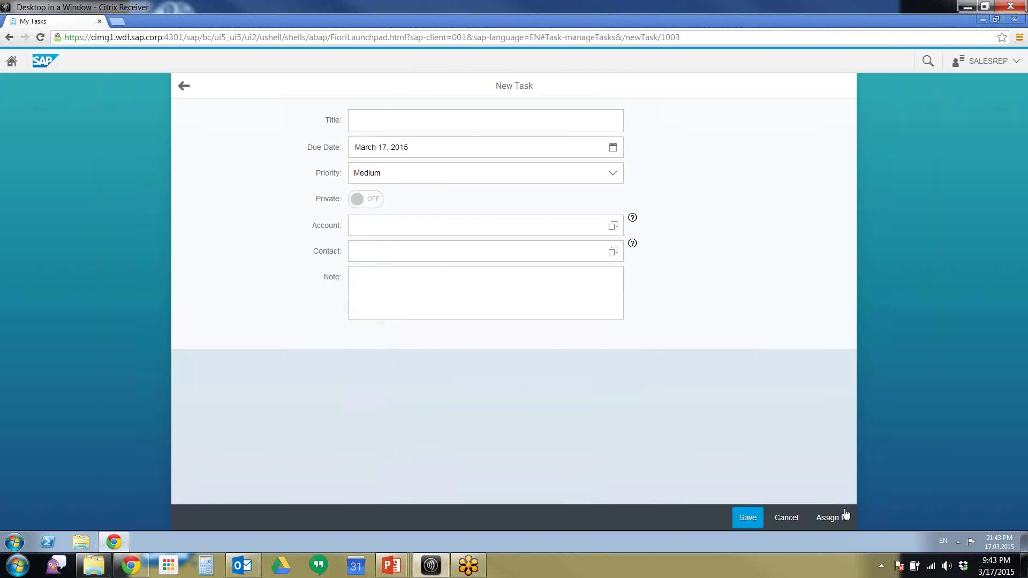
Cancel the task assignment, discard the new task, and return home.
left_click(844, 515)
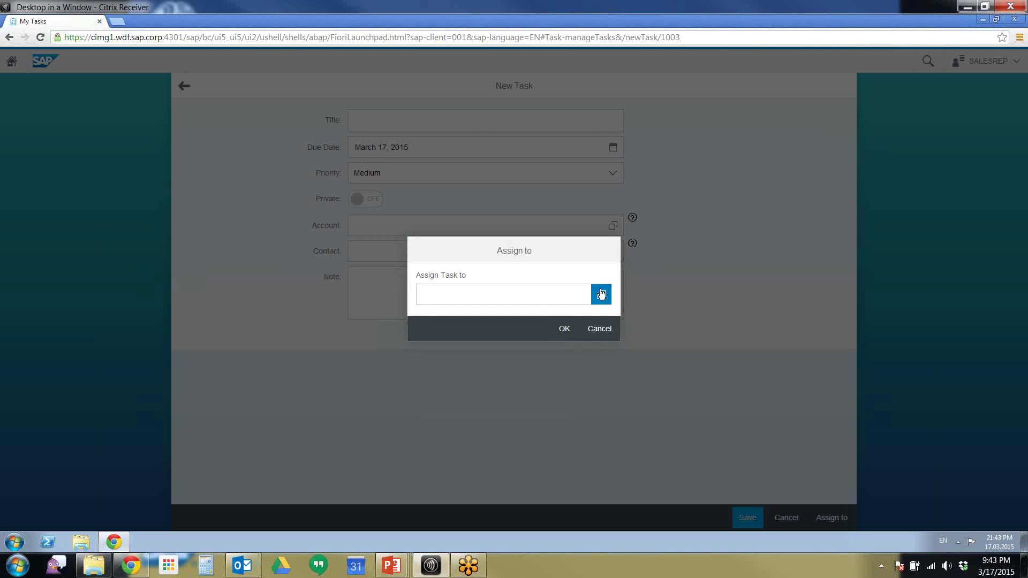
left_click(600, 295)
left_click(601, 484)
left_click(599, 330)
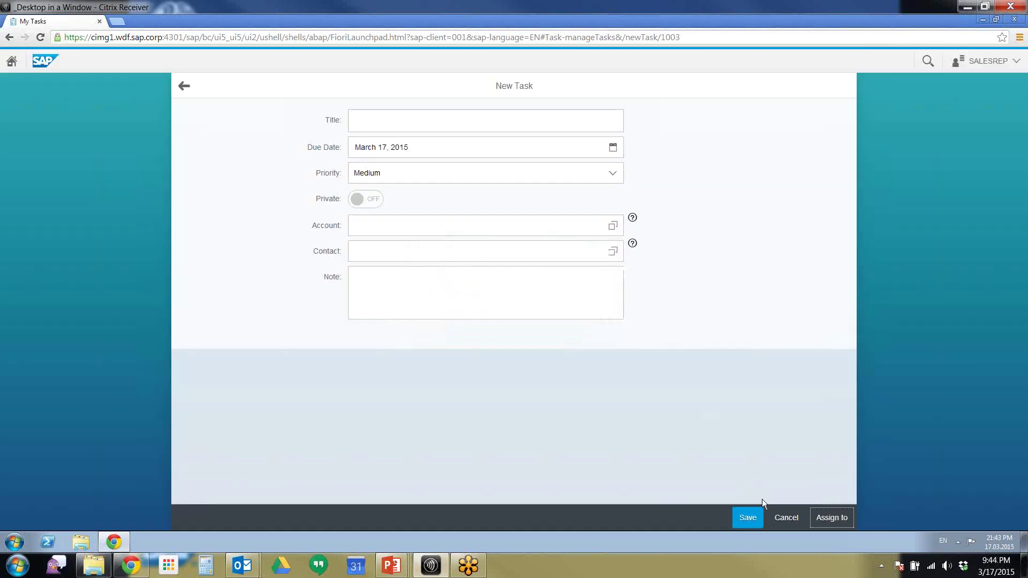
left_click(786, 518)
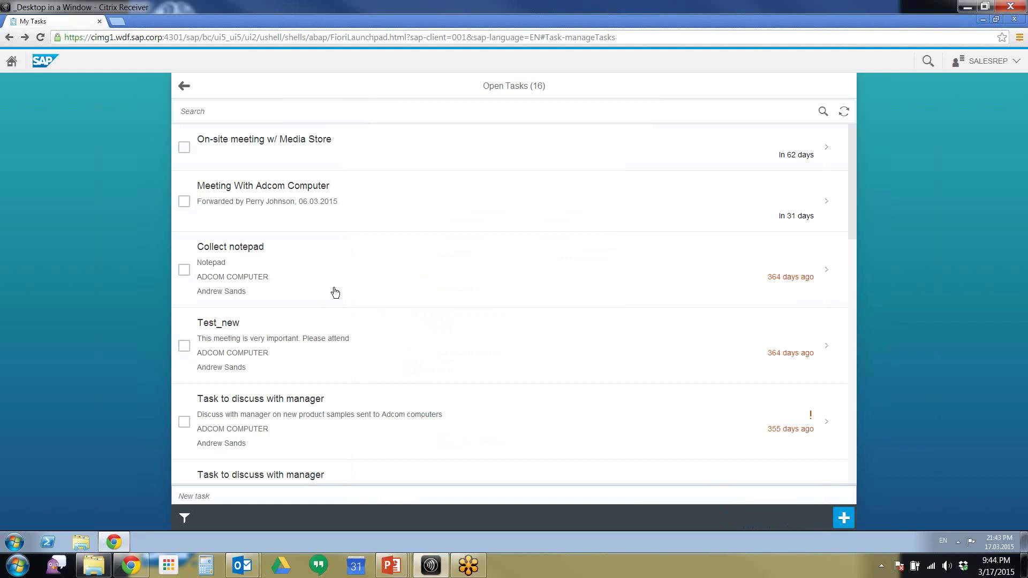
left_click(14, 64)
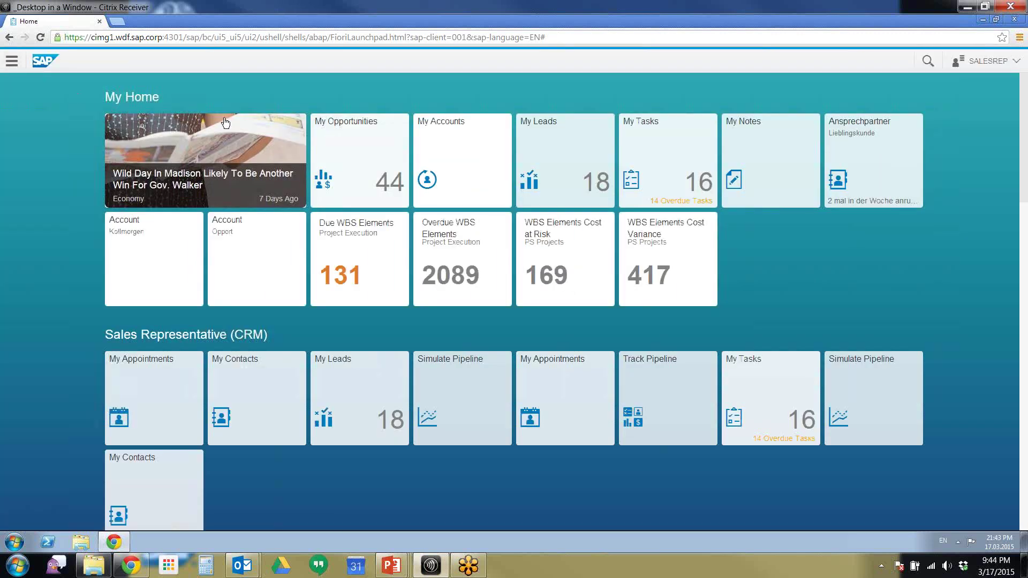
Open My Appointments, toggle Month and Week views of March 2015, jump to Today, and start a new appointment.
left_click(167, 384)
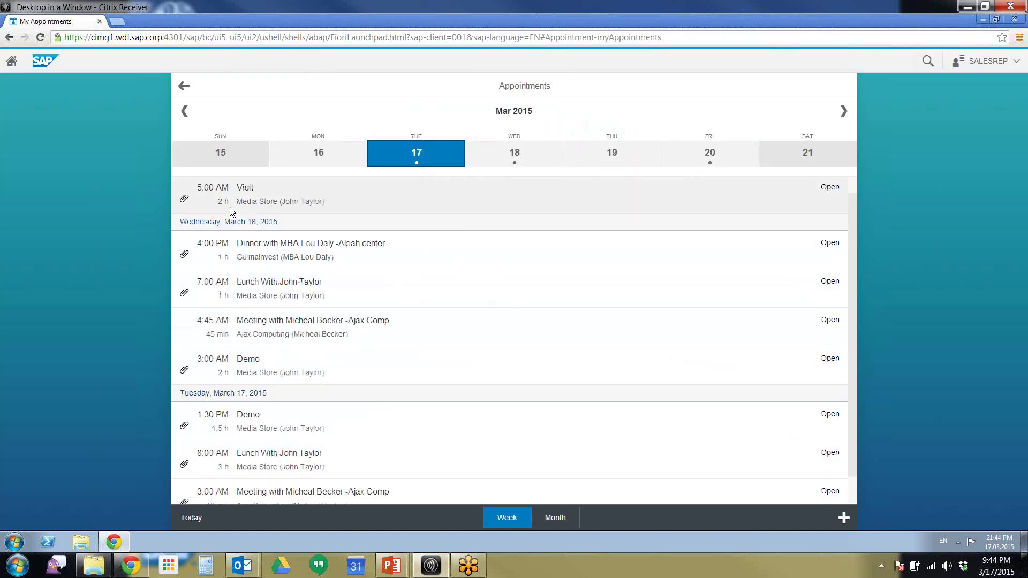
scroll(238, 217, "down", 1)
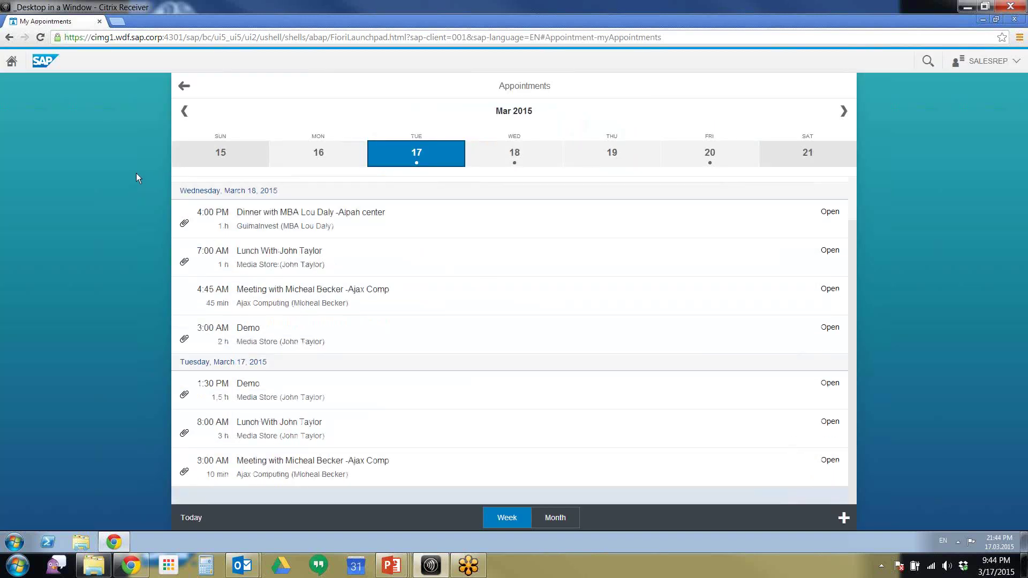
left_click(554, 517)
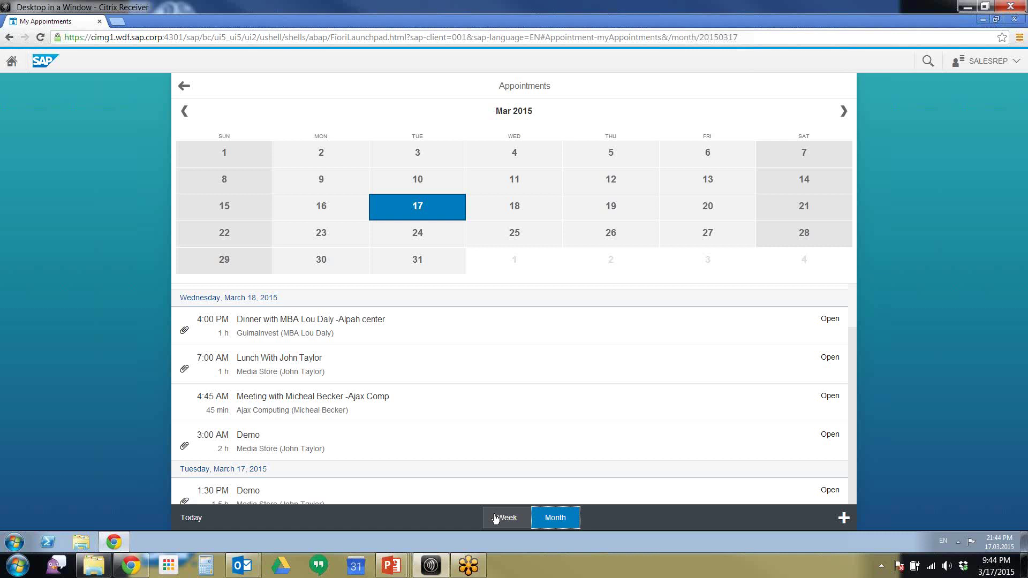
left_click(498, 518)
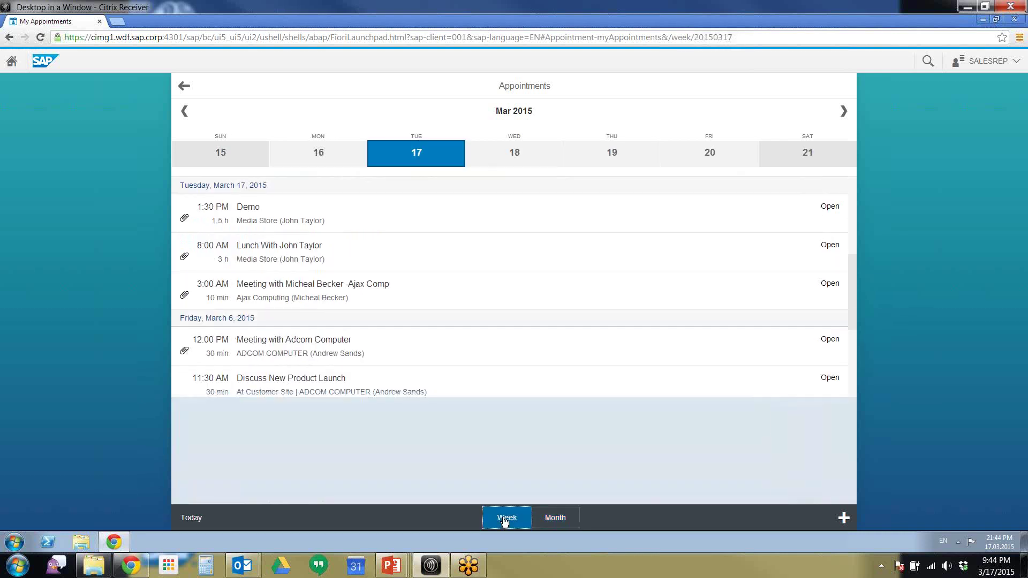
left_click(192, 517)
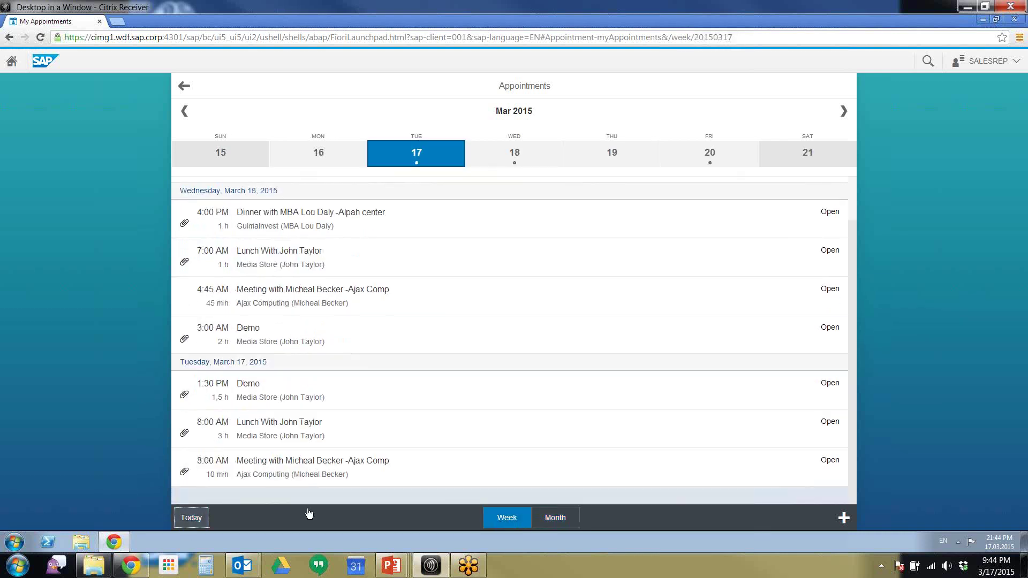
left_click(843, 517)
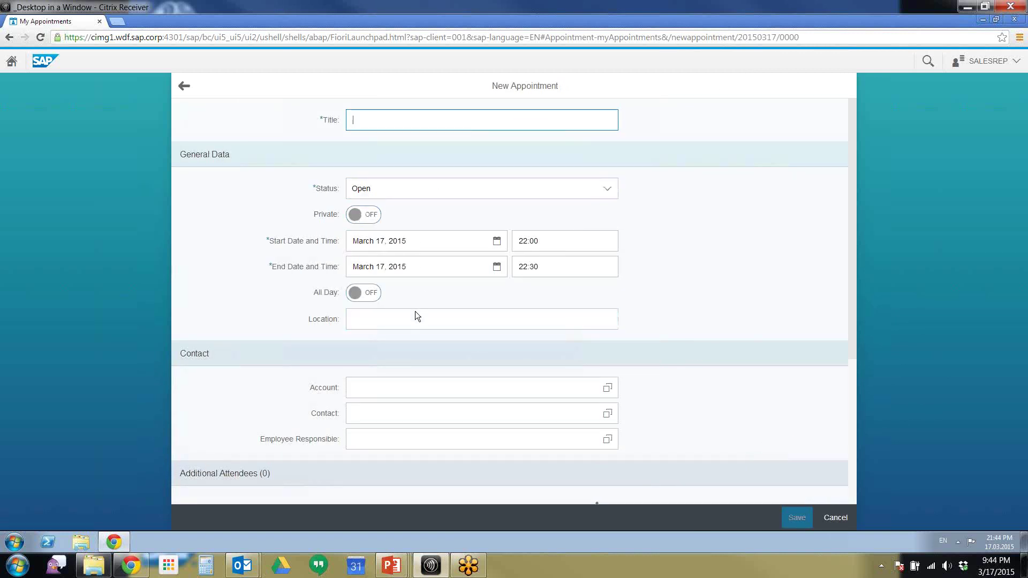
Open and close the Account, Contact and Employee Responsible lookups without choosing anyone.
scroll(600, 320, "down", 2)
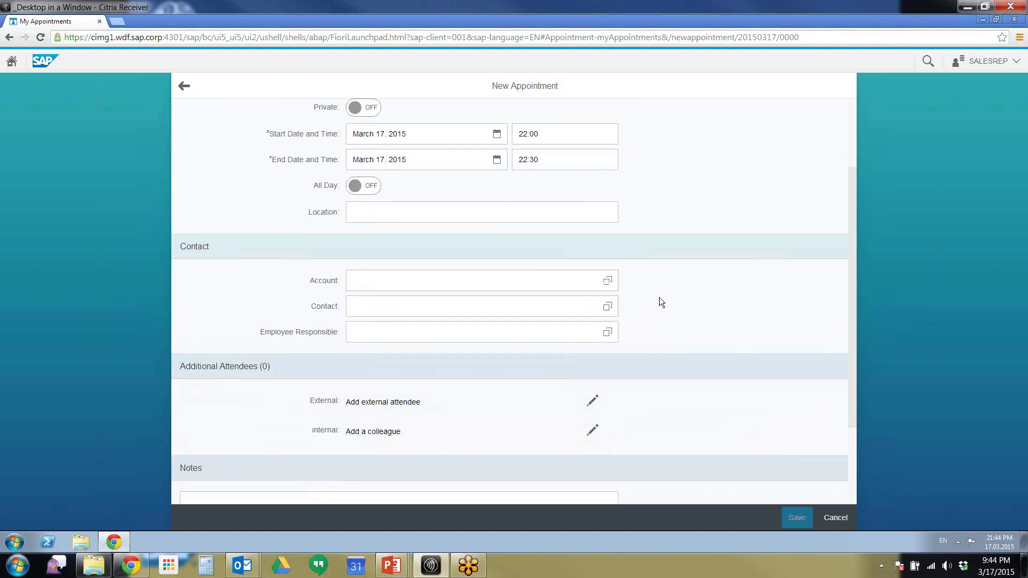
left_click(606, 283)
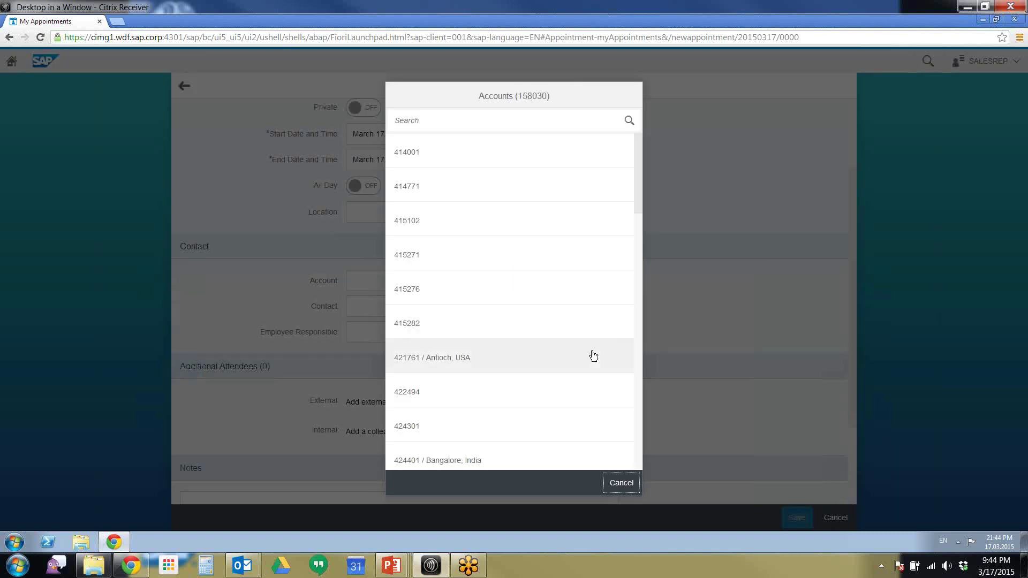
left_click(623, 483)
left_click(609, 306)
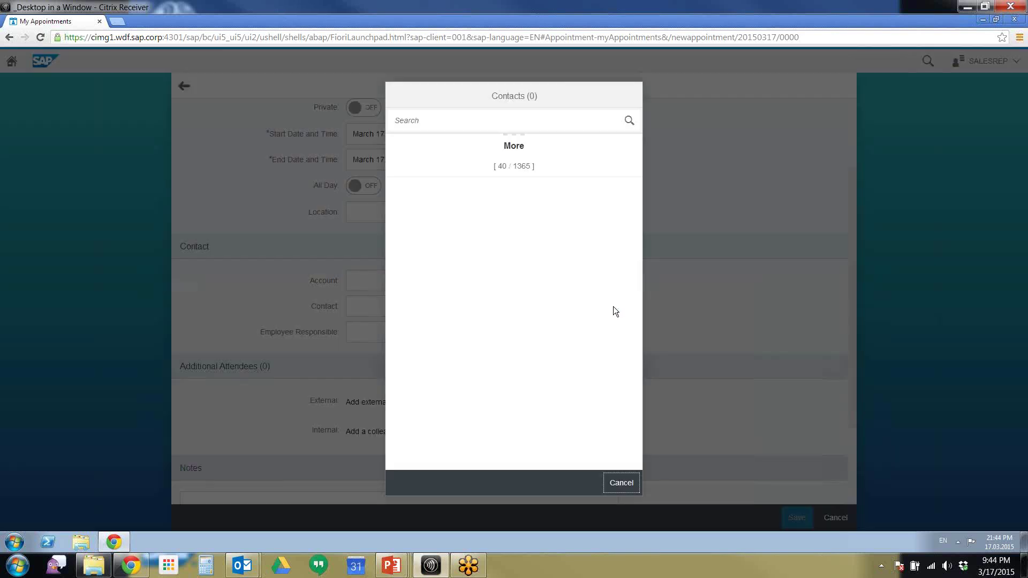
left_click(620, 483)
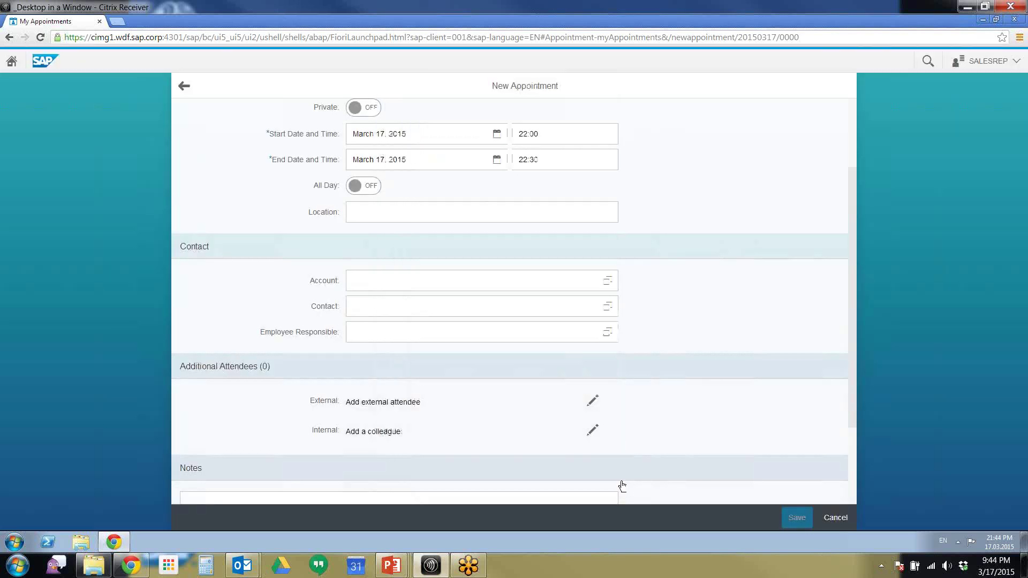
left_click(607, 332)
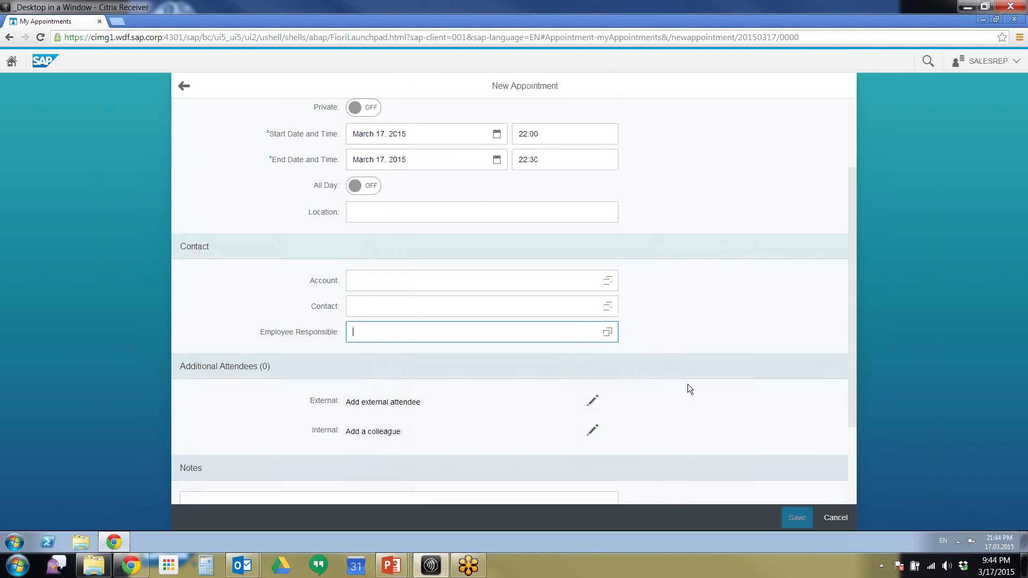
Highlight the options for adding external attendees and colleagues to the appointment.
scroll(556, 377, "down", 2)
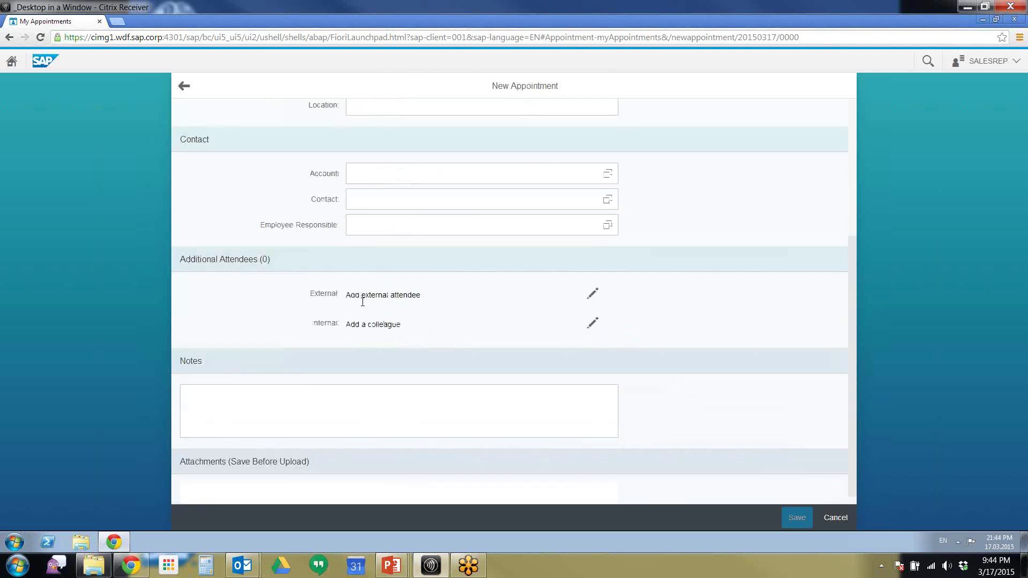
left_click_drag(353, 291, 403, 291)
left_click(437, 298)
left_click_drag(366, 325, 435, 330)
left_click(436, 330)
scroll(806, 446, "down", 1)
Discard the new appointment, open My Leads, and view Lead from Trade Fair (ID 312).
left_click(838, 518)
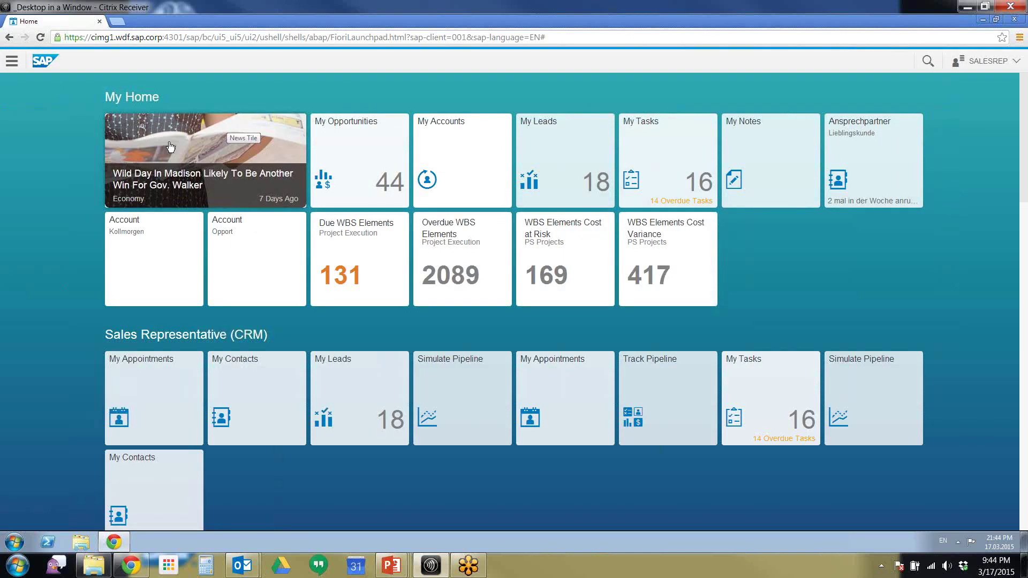
left_click(356, 395)
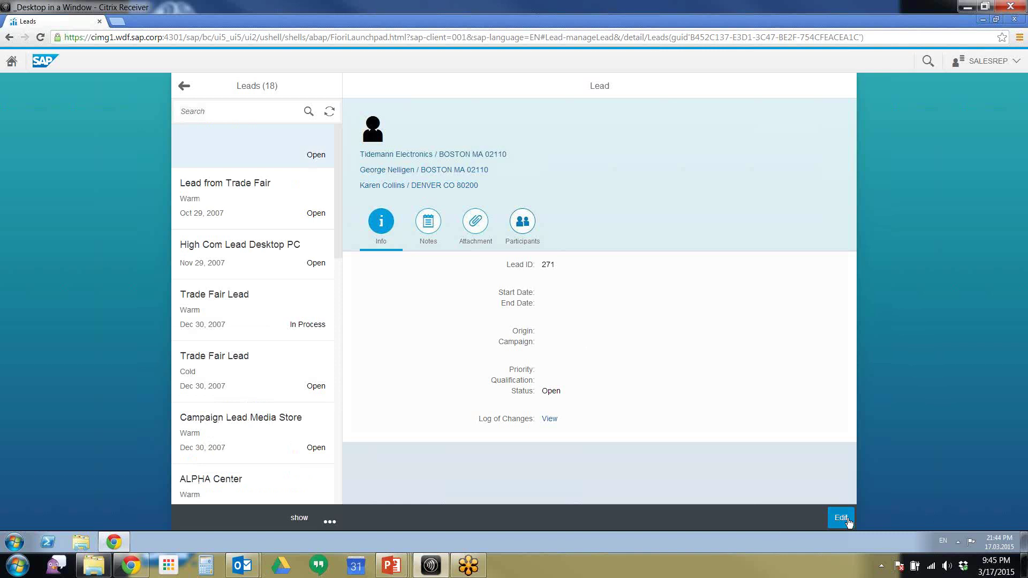
left_click(238, 203)
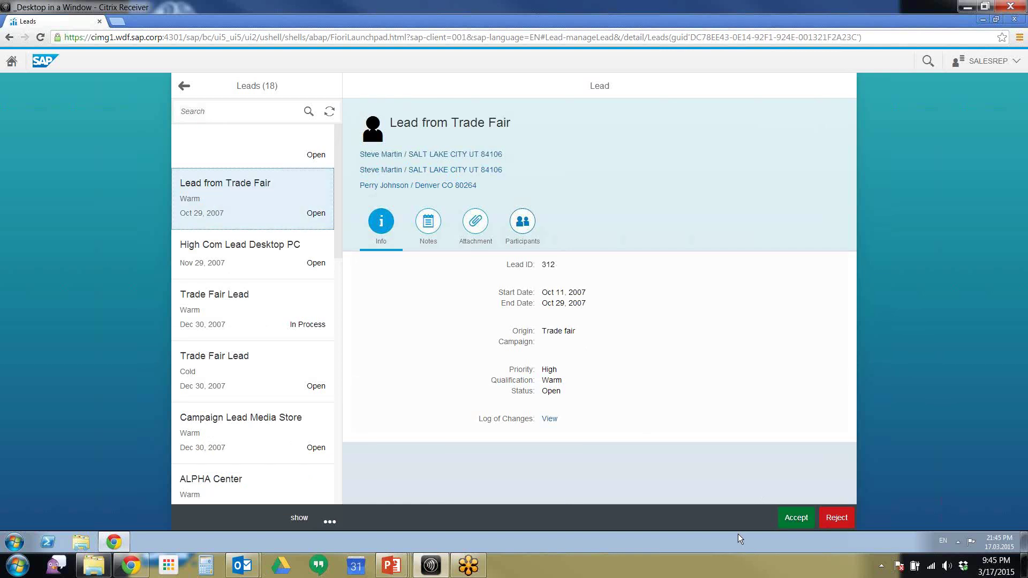
Accept Lead from Trade Fair so it becomes In Process, then return home.
left_click(797, 518)
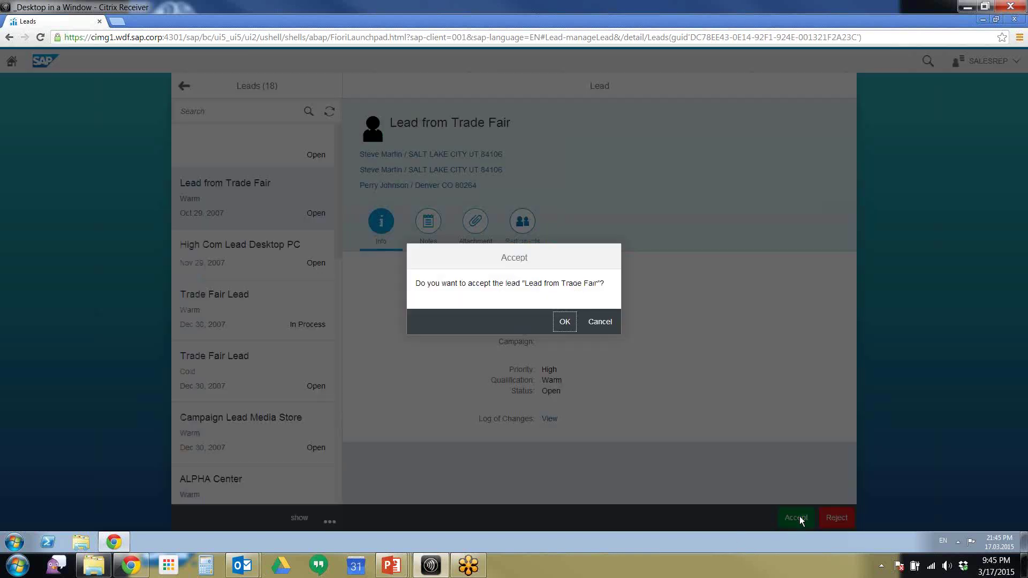
left_click(563, 324)
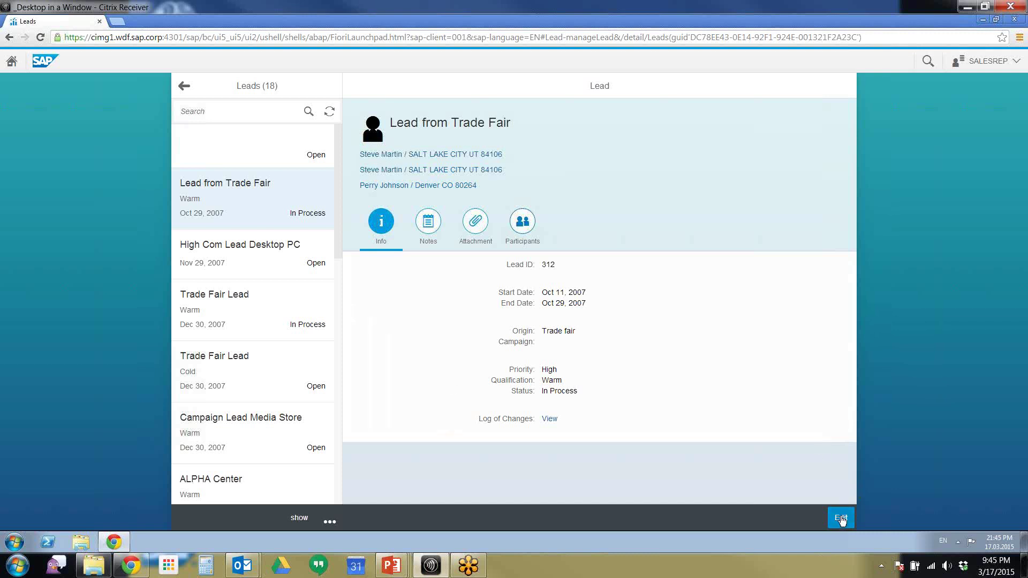
left_click(13, 62)
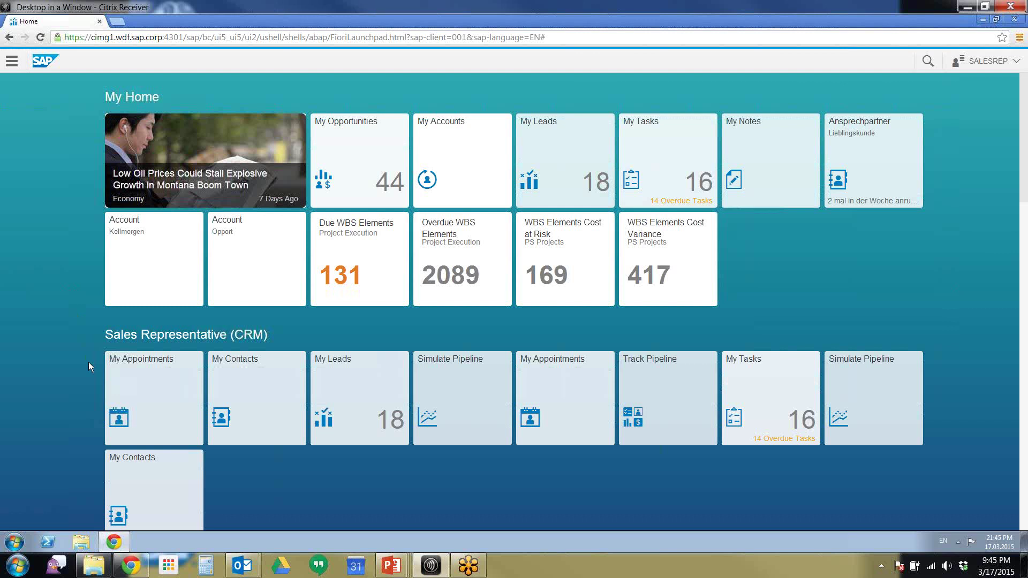
Open My Opportunities, start editing Interest in Products, discard the edit, and view the sort options.
left_click(374, 198)
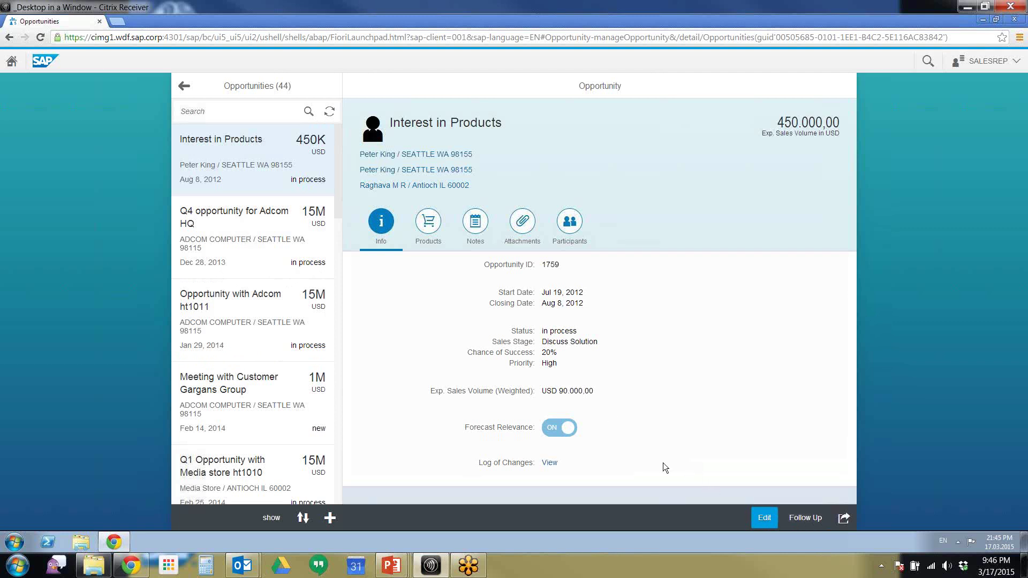
left_click(772, 521)
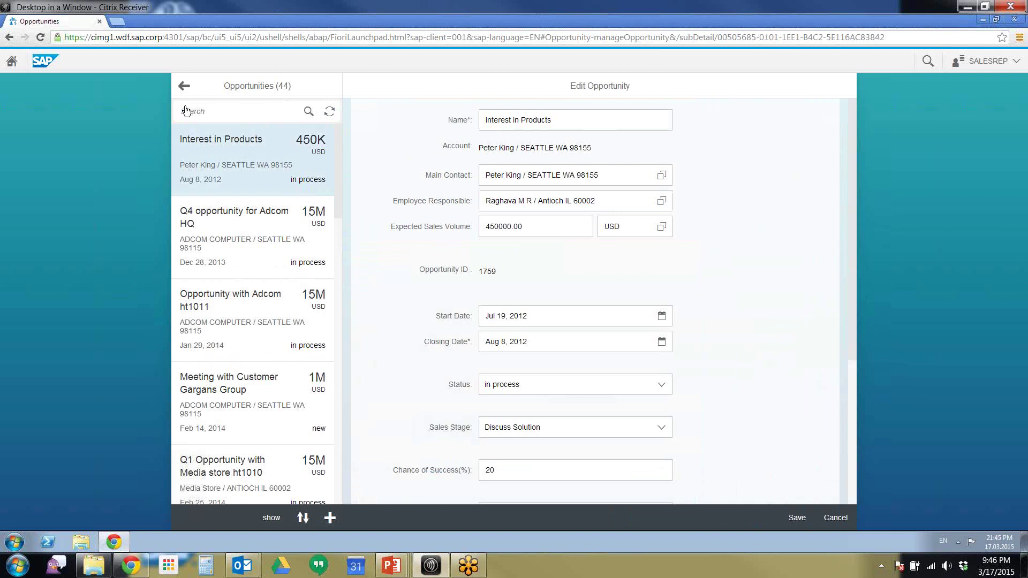
left_click(834, 517)
left_click(555, 325)
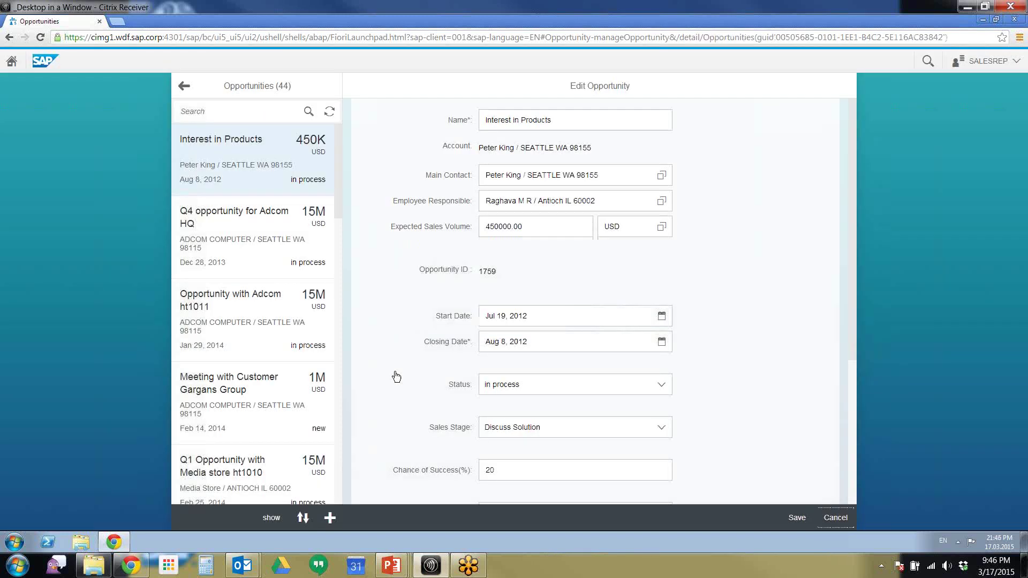
left_click(302, 520)
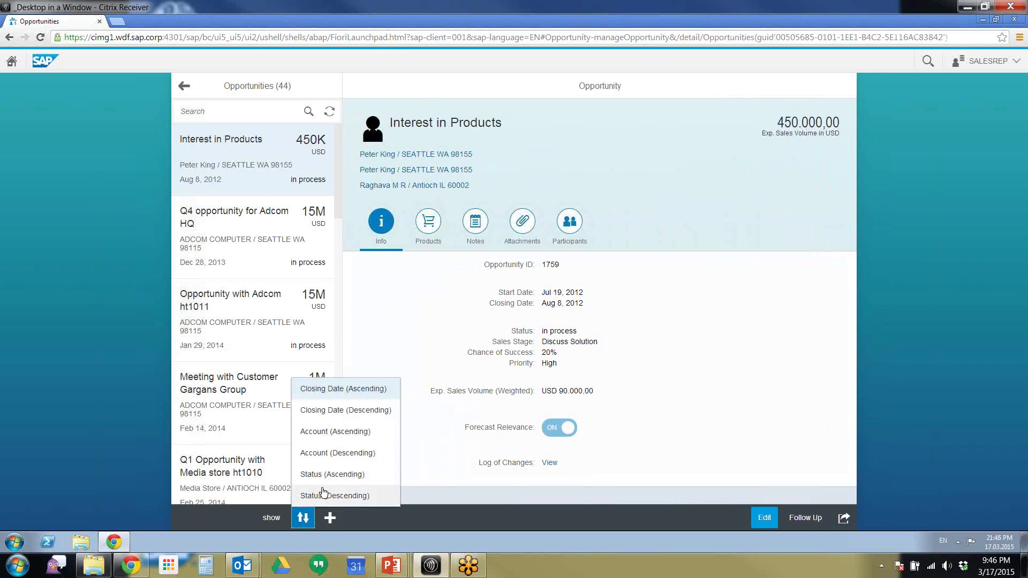
Start a new Opportunity Including Sales Methodology and scroll down to its empty product basket.
left_click(330, 517)
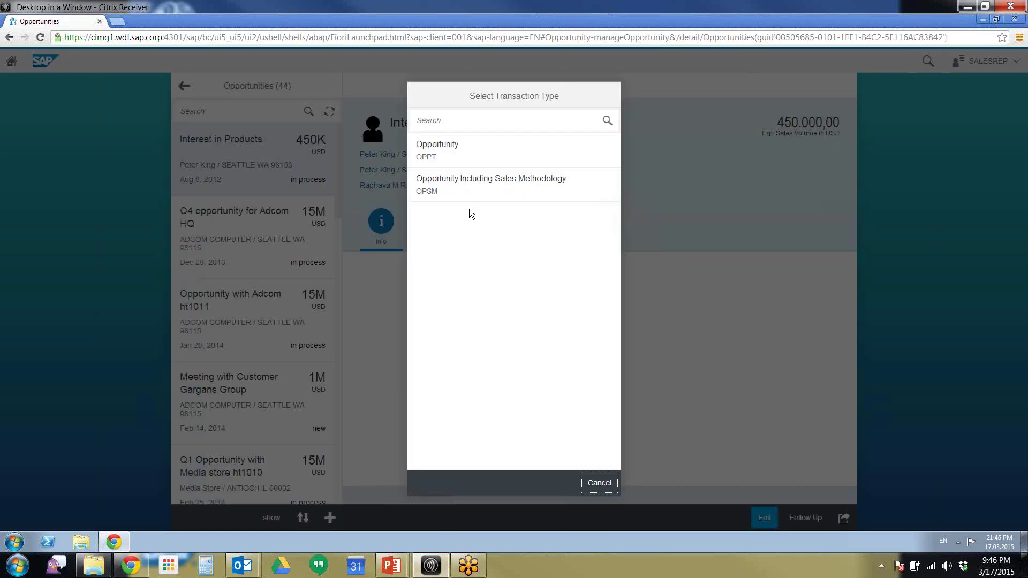
left_click(475, 181)
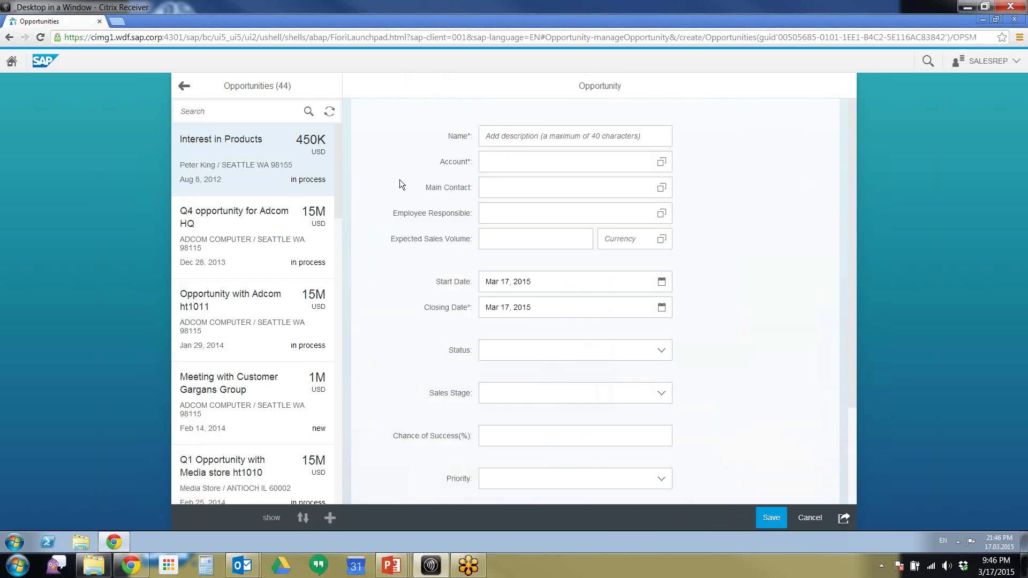
scroll(403, 182, "down", 3)
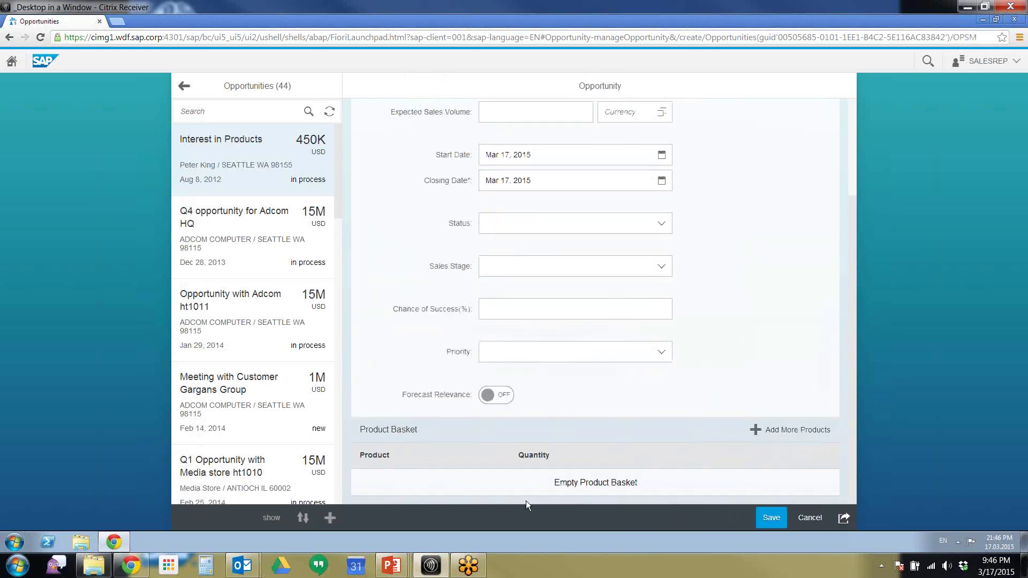
Open the product catalog, close it without adding products, and cancel the new opportunity.
left_click(771, 431)
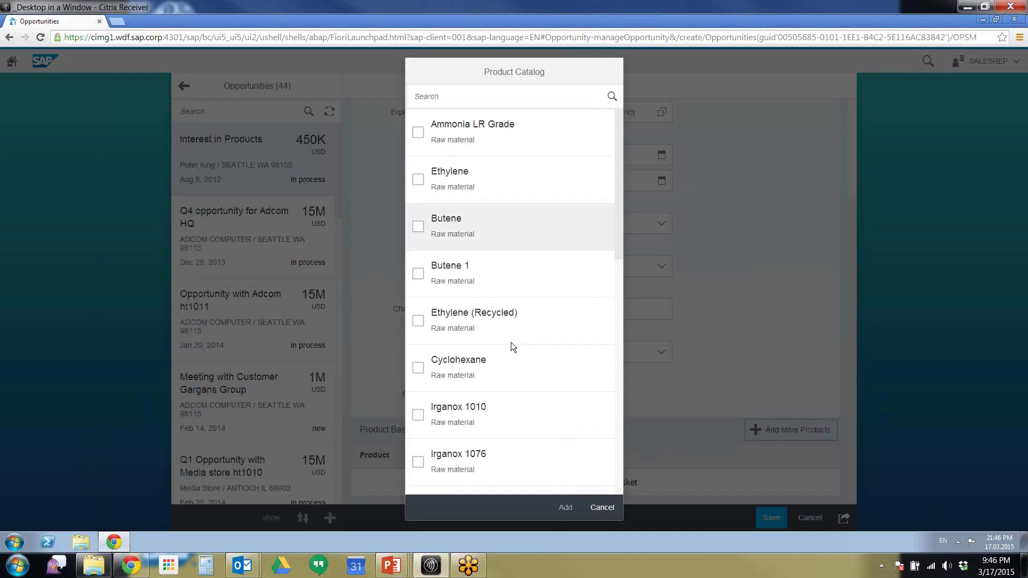
left_click(605, 509)
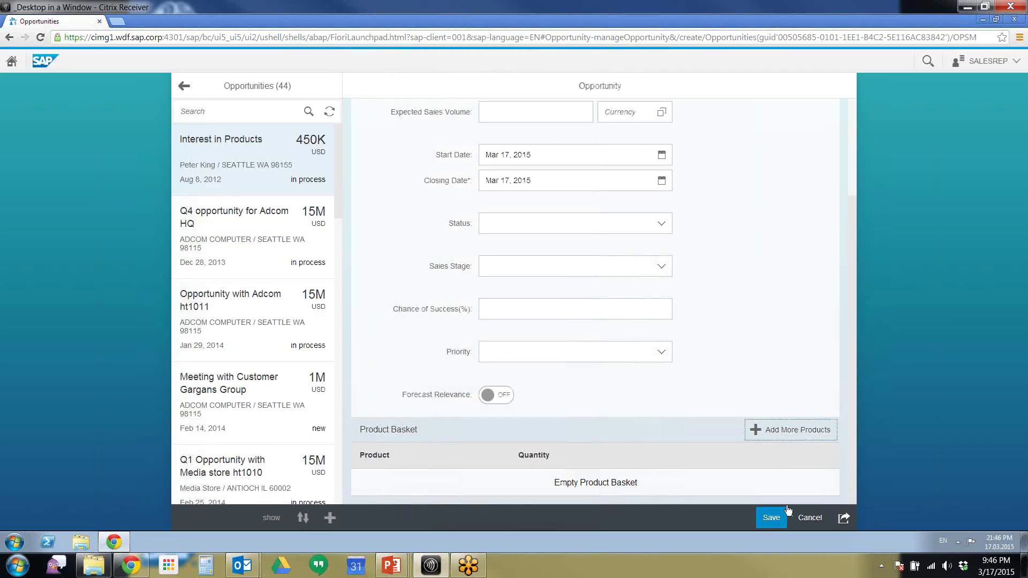
left_click(812, 517)
Confirm discarding the opportunity, open Track Pipeline, and set the chart period to Mar 2014–Oct 2014.
left_click(553, 327)
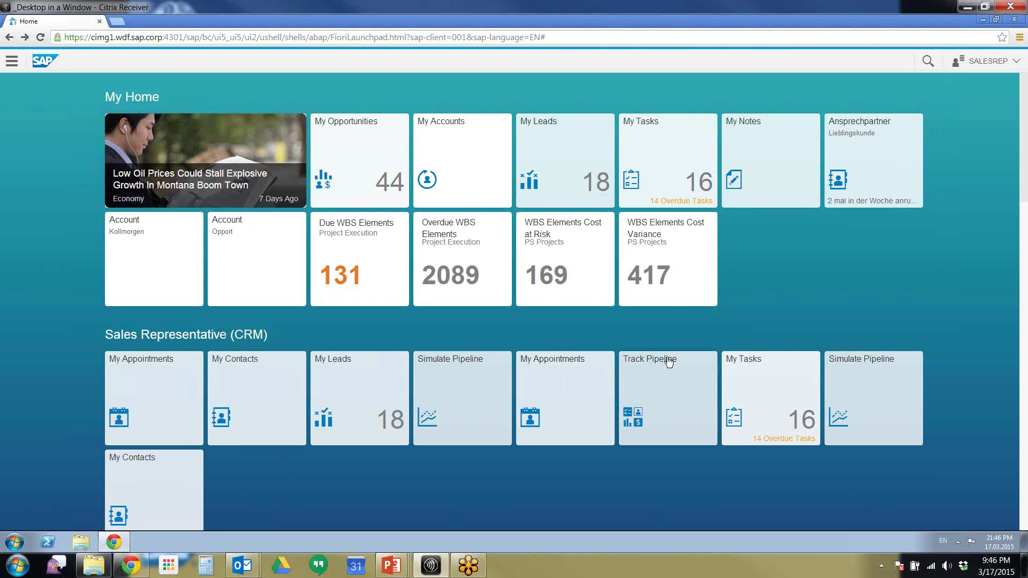
left_click(670, 375)
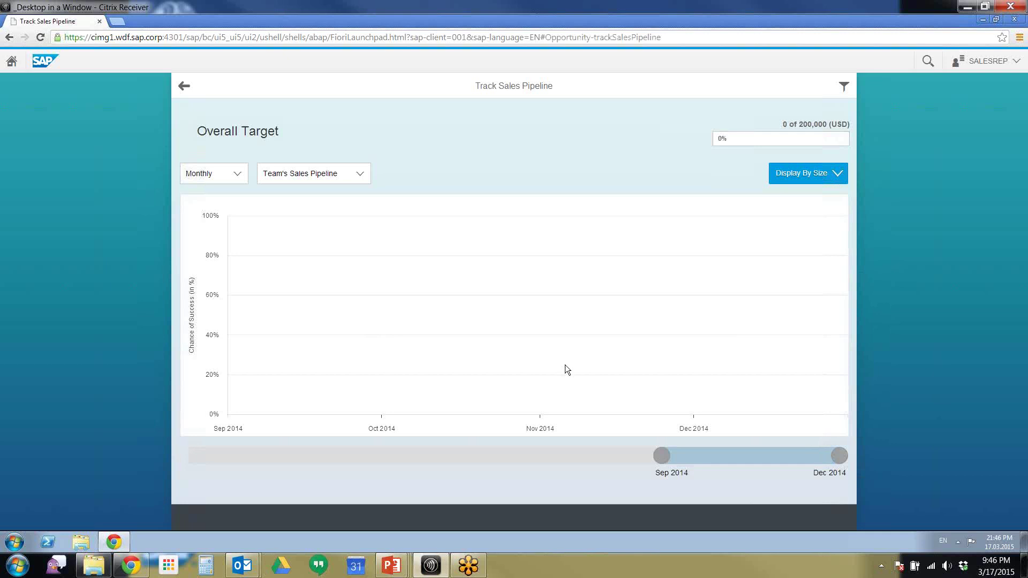
left_click_drag(653, 456, 514, 459)
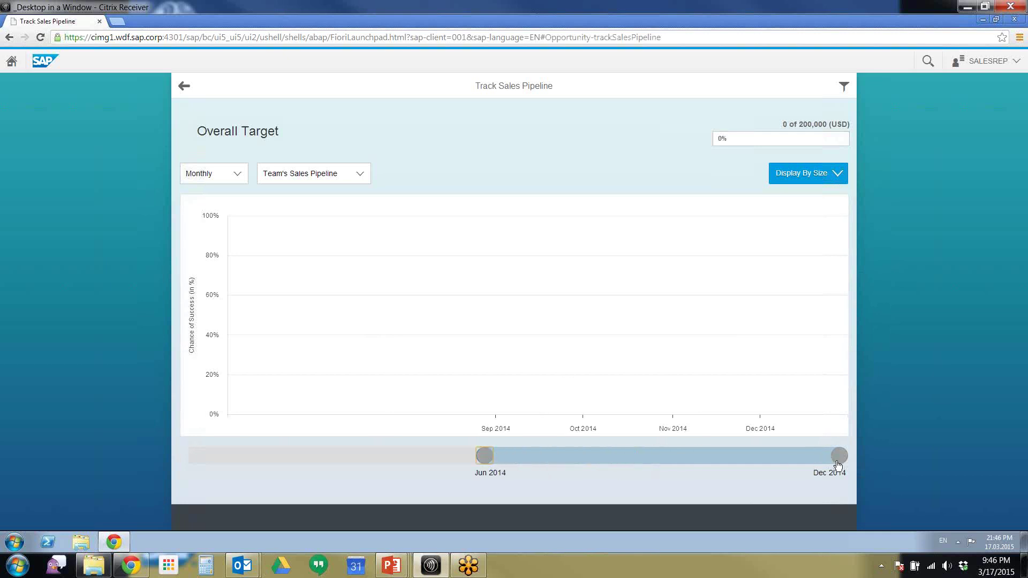
left_click_drag(838, 458, 720, 459)
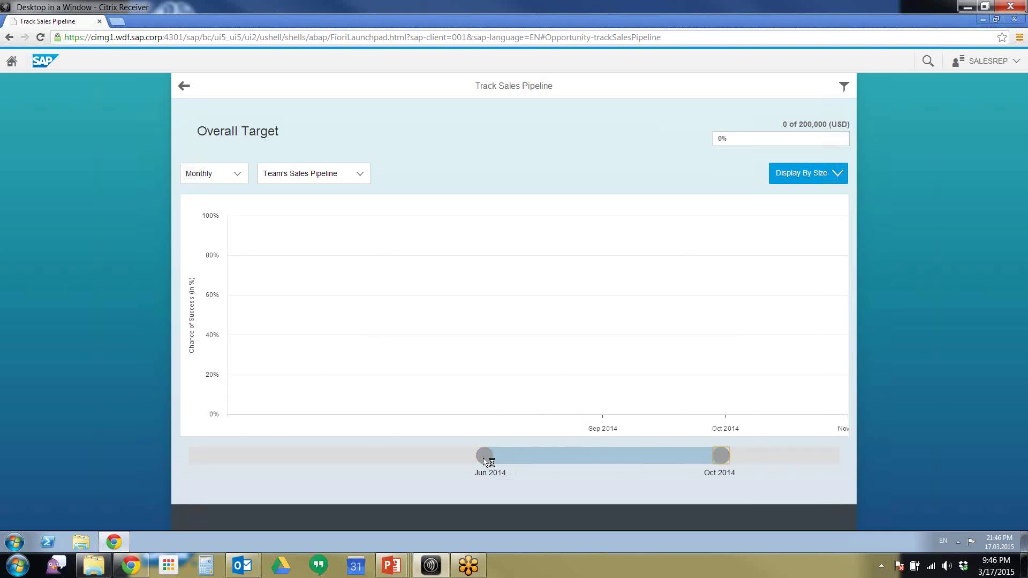
left_click_drag(487, 459, 352, 461)
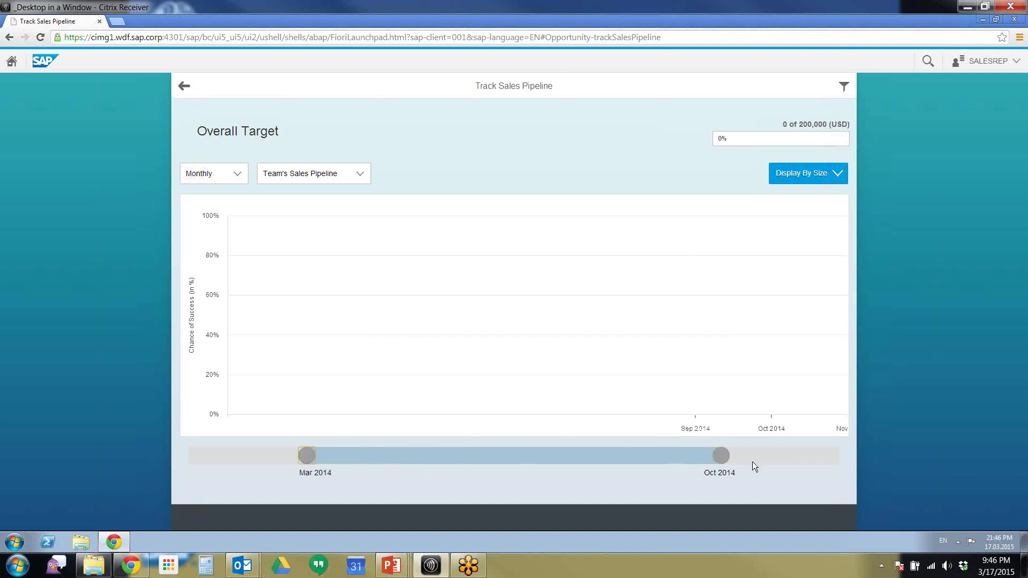
Check the Display By Size, pipeline view and period options, keeping Monthly selected.
left_click(814, 177)
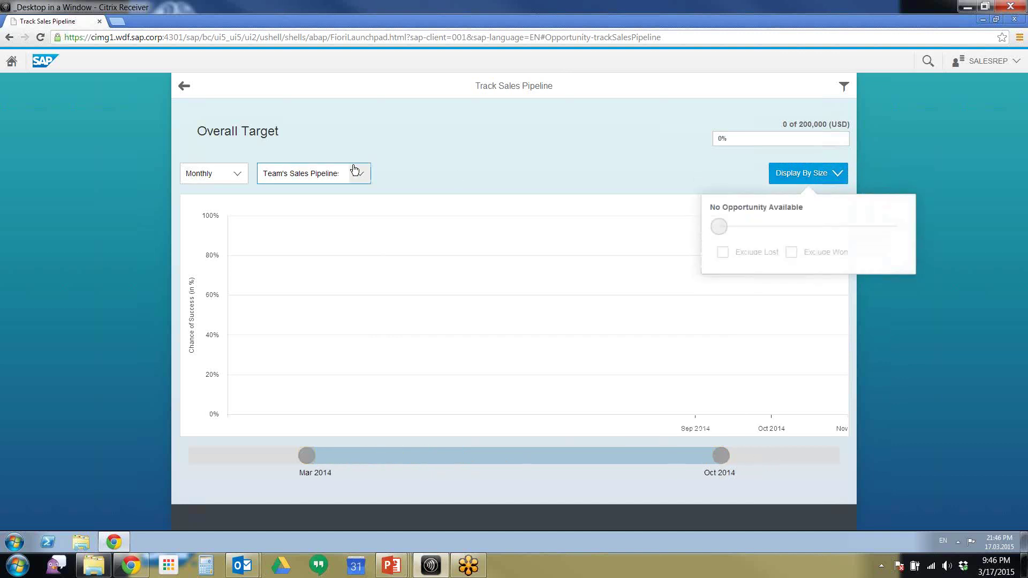
left_click(738, 141)
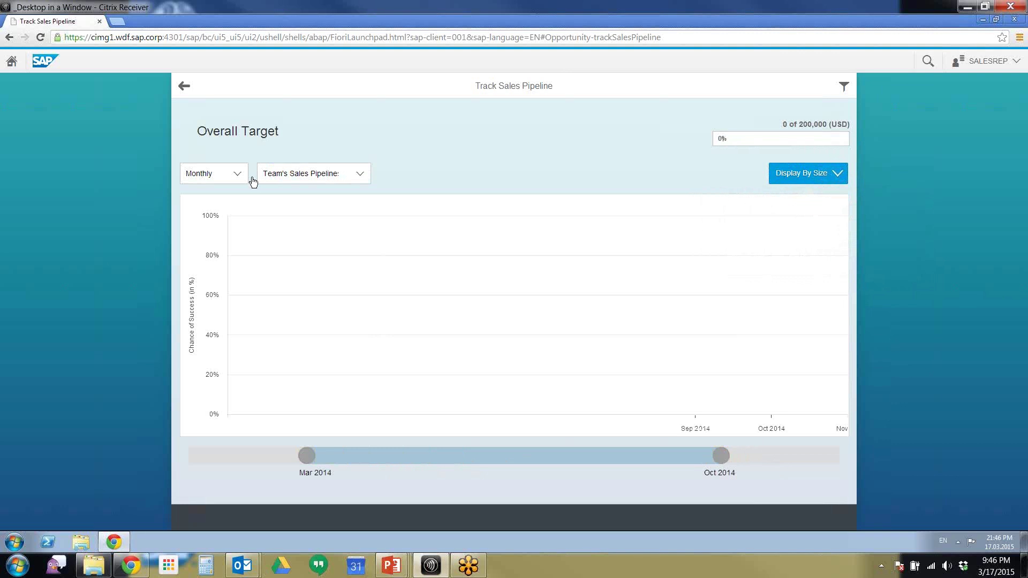
left_click(299, 175)
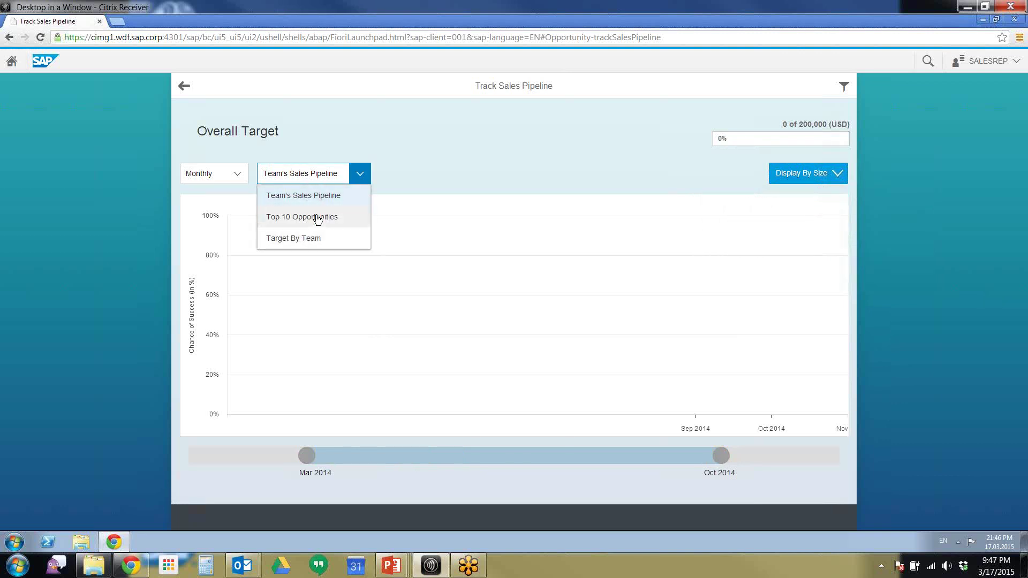
left_click(234, 174)
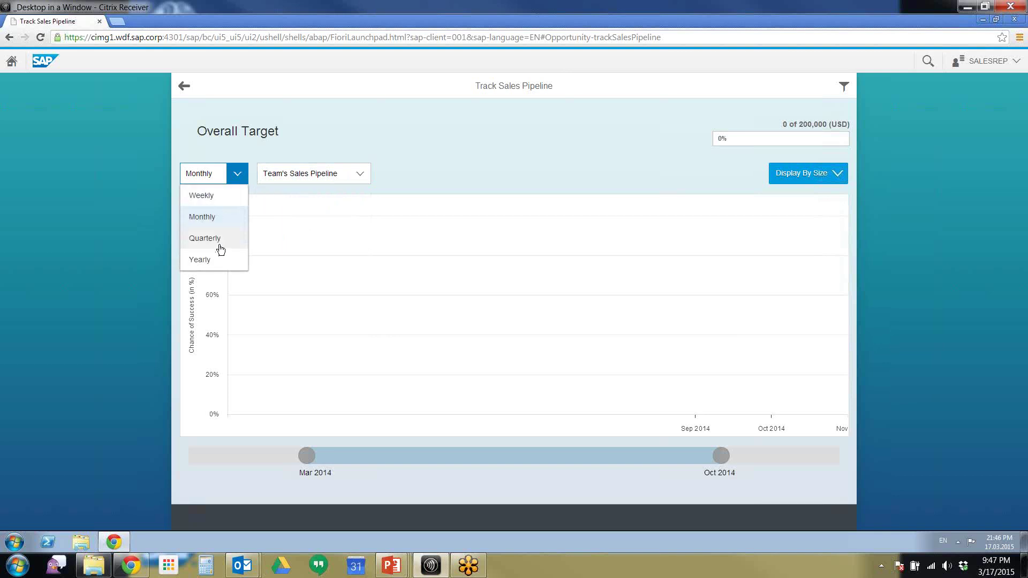
left_click(428, 159)
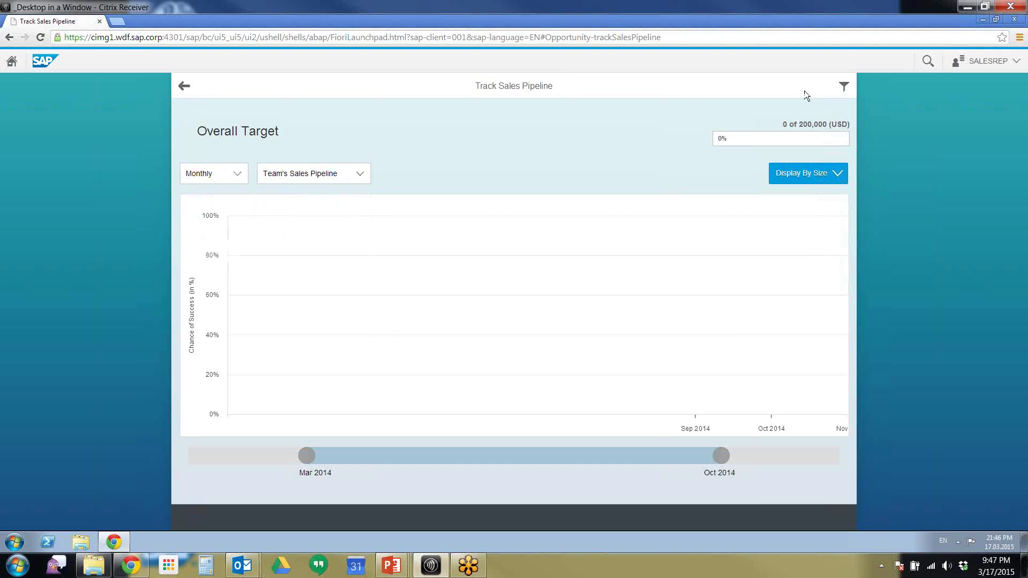
Show the pipeline filter bar and review the Employees Responsible filter, leaving it at All.
left_click(852, 88)
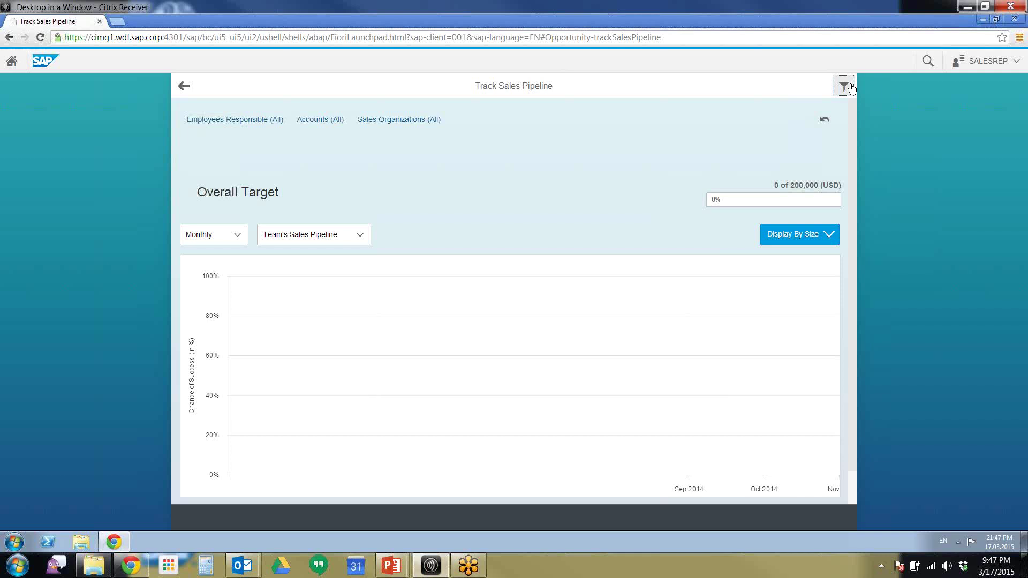
left_click(230, 119)
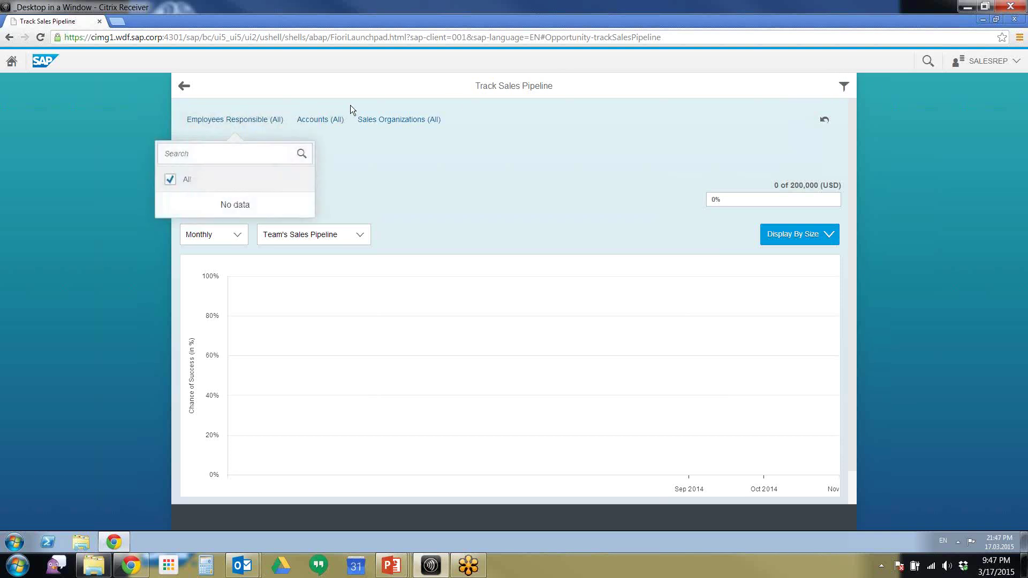
left_click(423, 101)
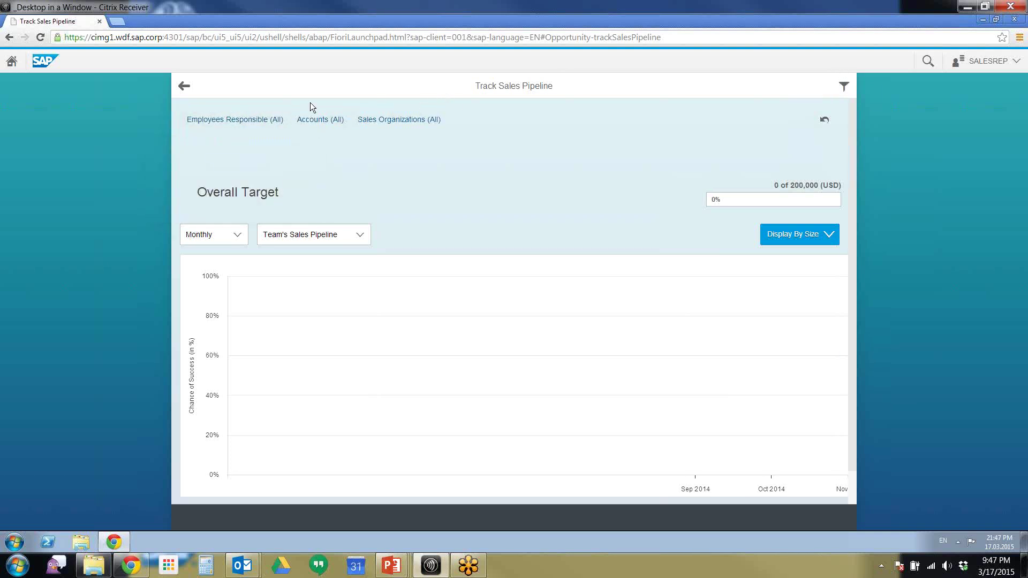
left_click(185, 84)
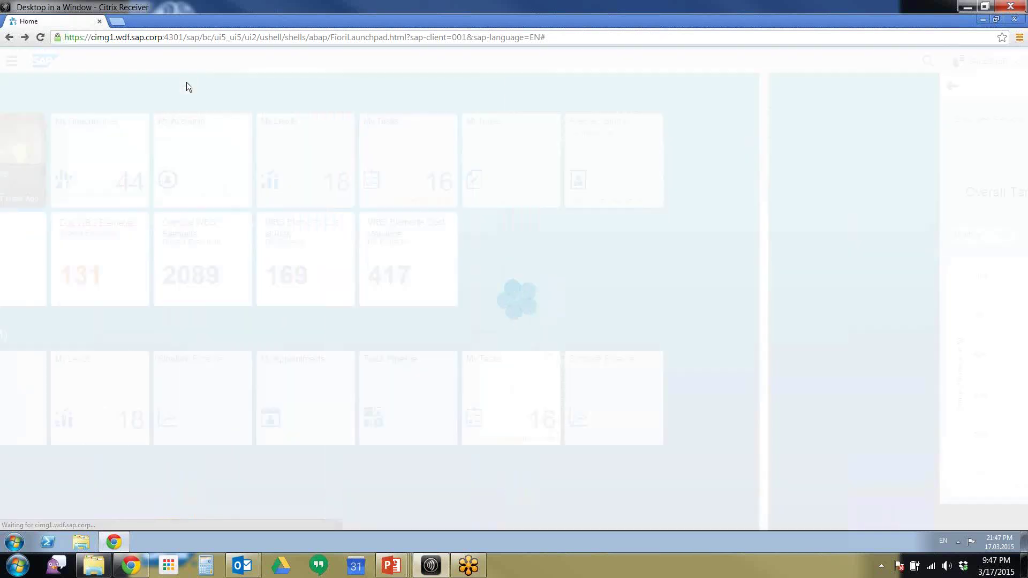